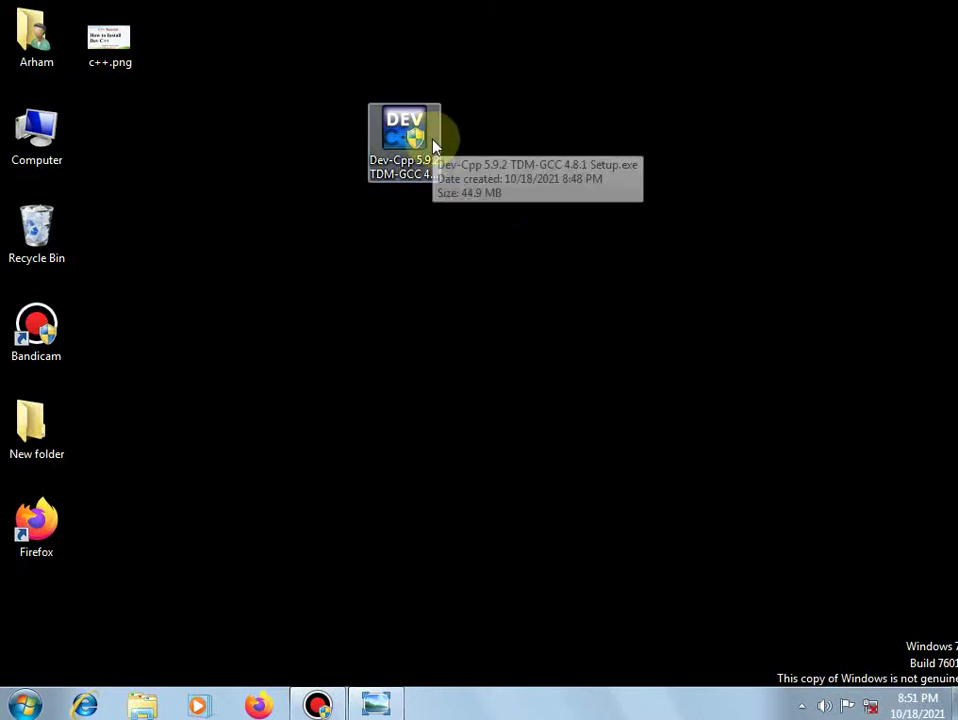
Launch the Dev-Cpp 5.9.2 setup file from the desktop and close the c++.png picture viewer.
double_click(433, 146)
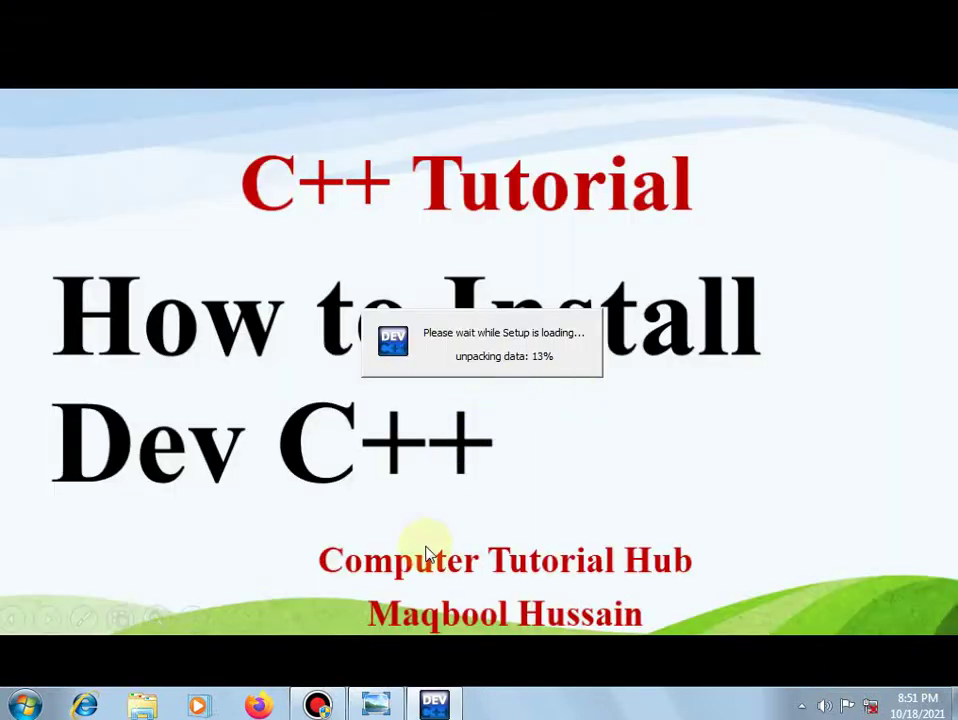
right_click(368, 708)
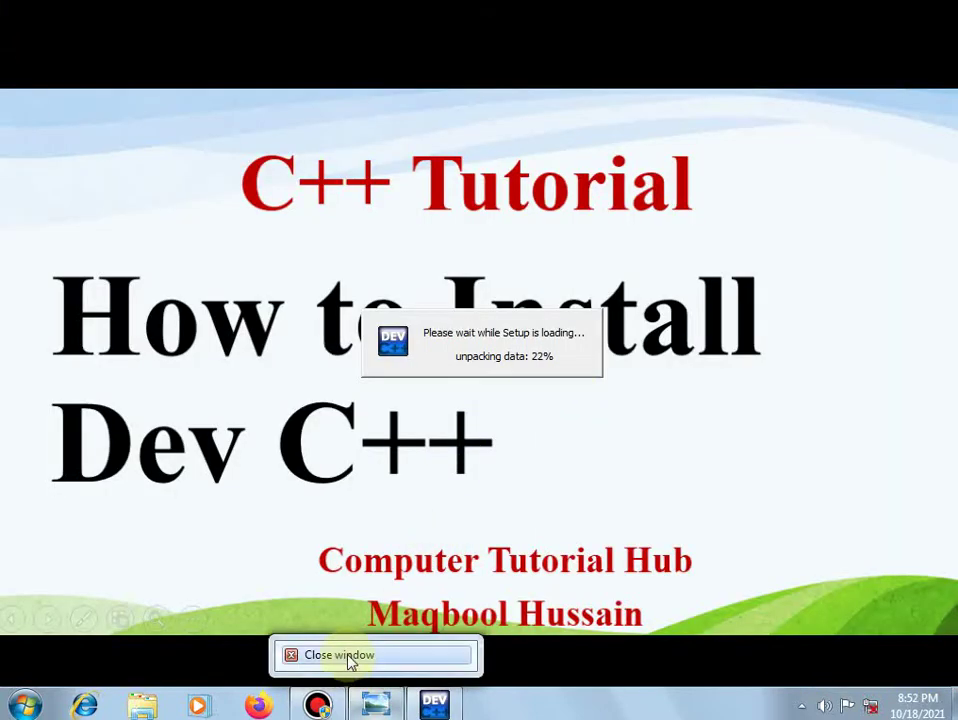
click(349, 661)
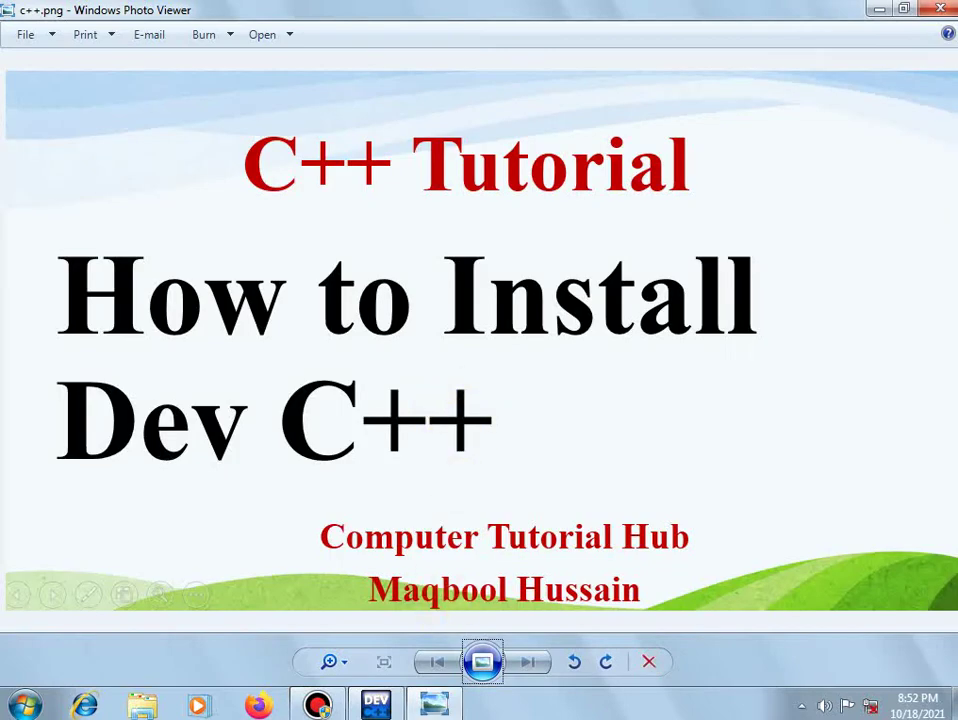
click(940, 10)
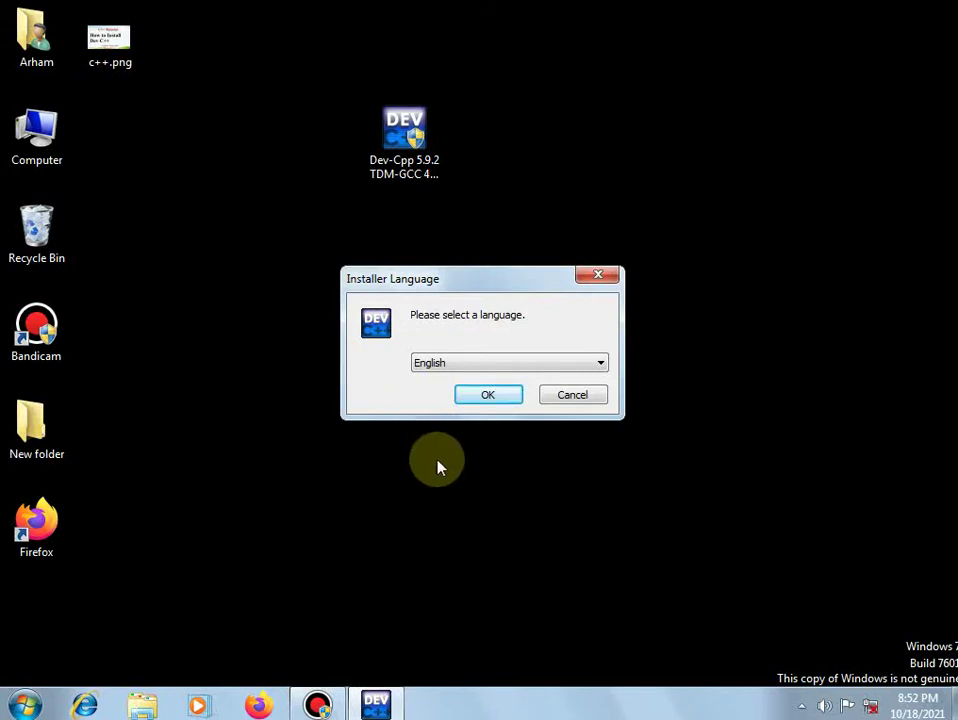
Install Dev-C++ 5.9.2 in English with the Full install type into C:\Program Files (x86)\Dev-Cpp, and finish with Run Dev-C++ 5.9.2 enabled.
click(500, 396)
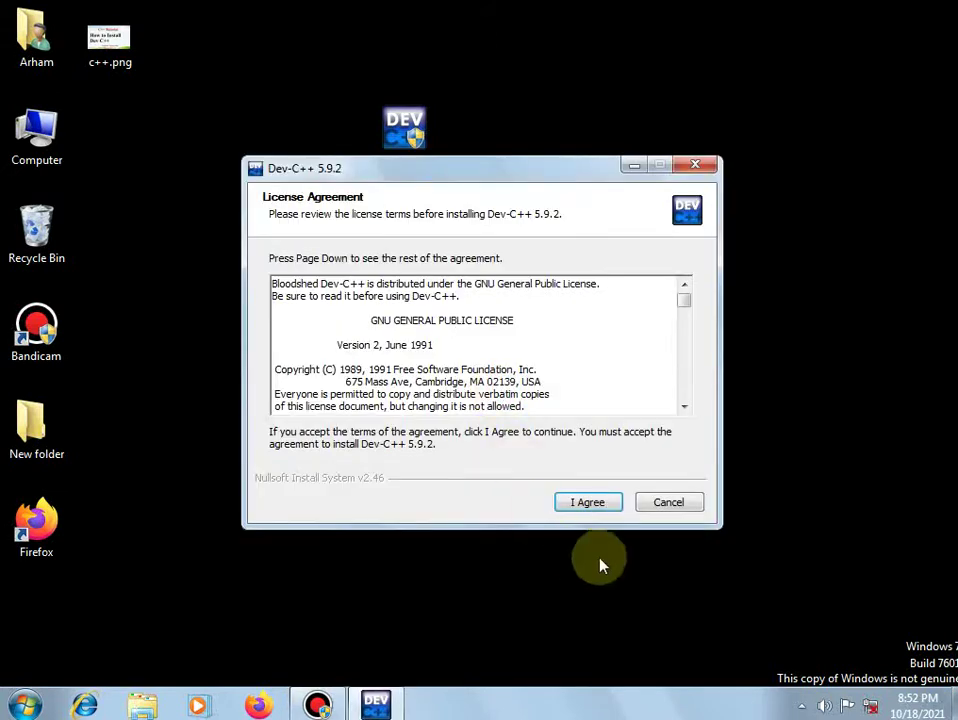
click(588, 502)
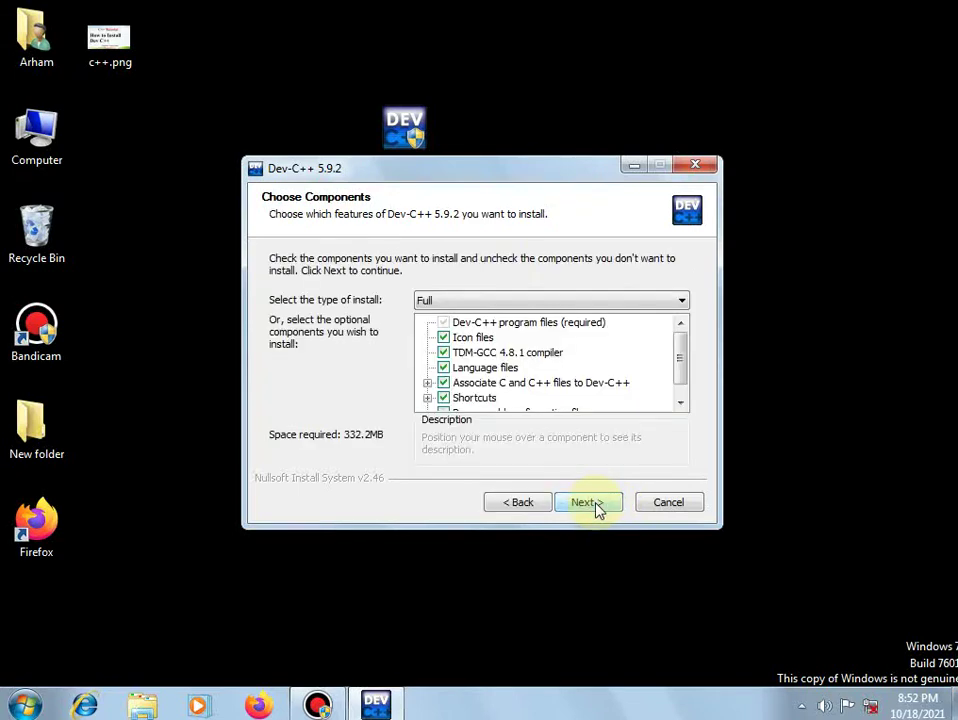
click(590, 503)
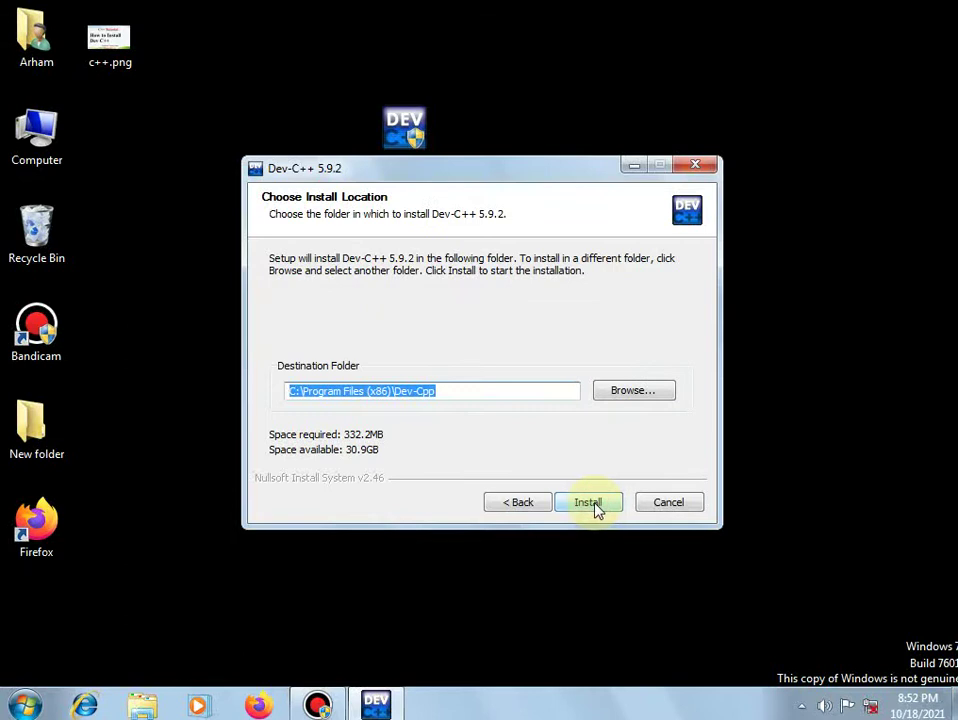
click(596, 507)
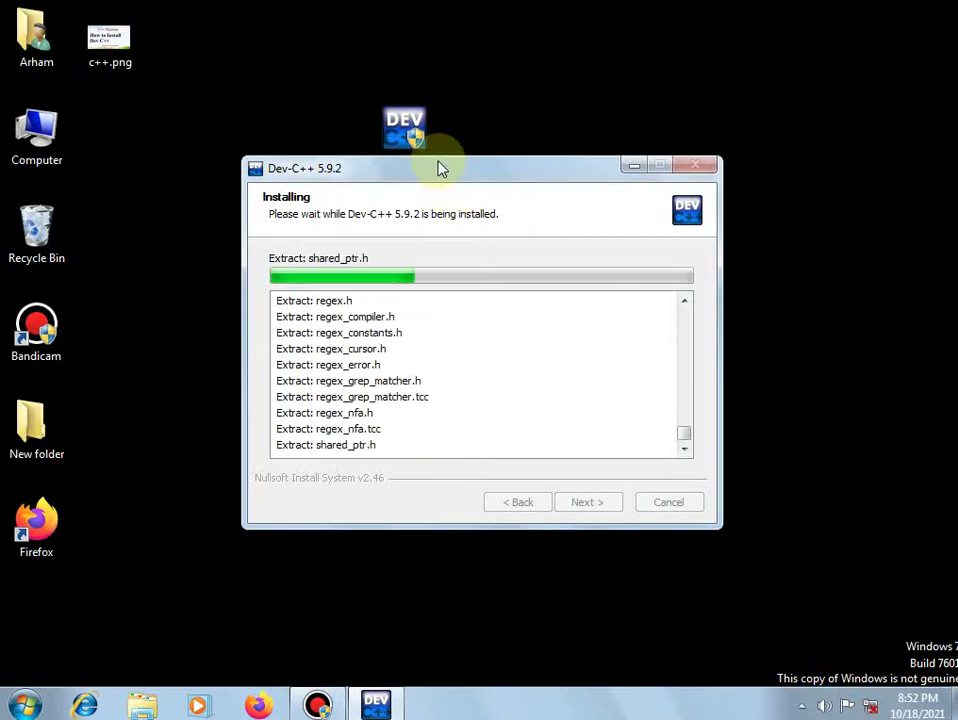
drag(440, 168, 517, 233)
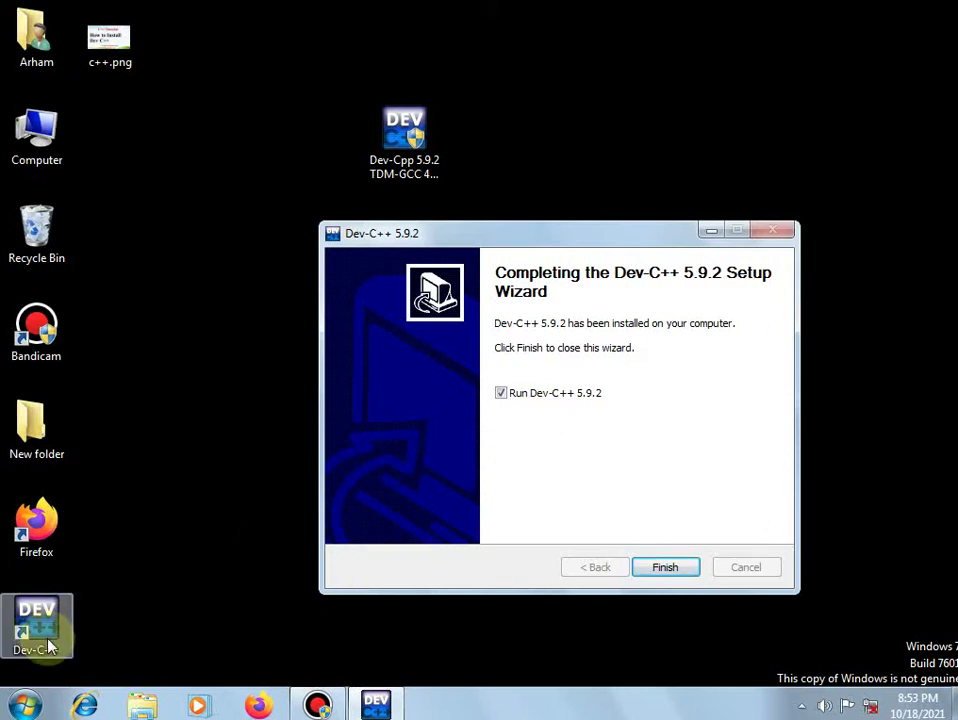
click(665, 568)
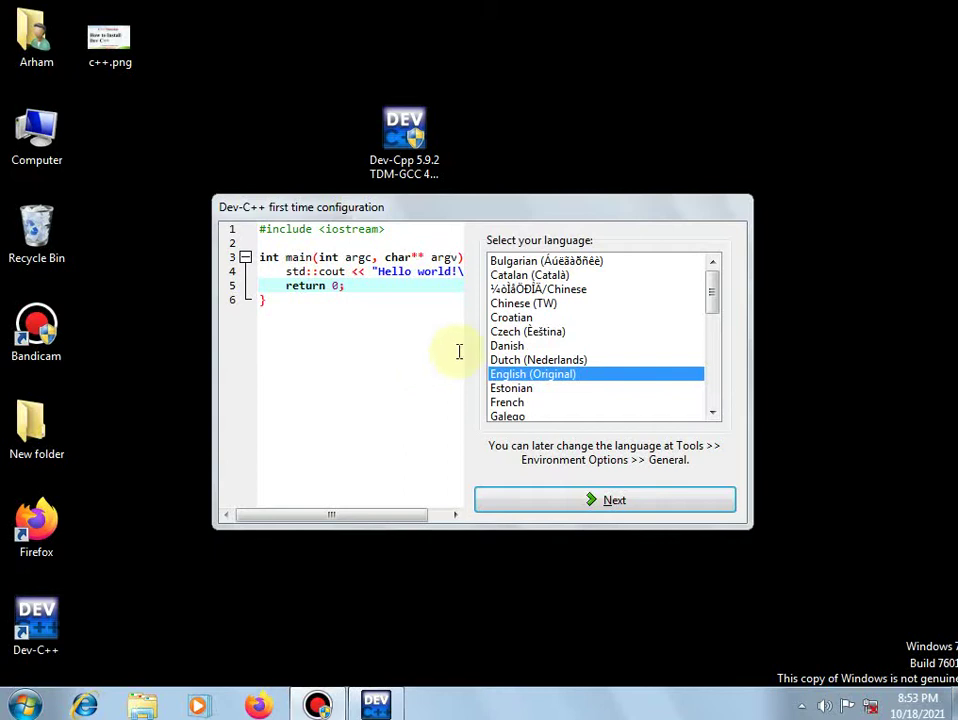
Complete the first-time configuration with English (Original), Consolas font, Classic Plus colors and New Look icons.
click(601, 503)
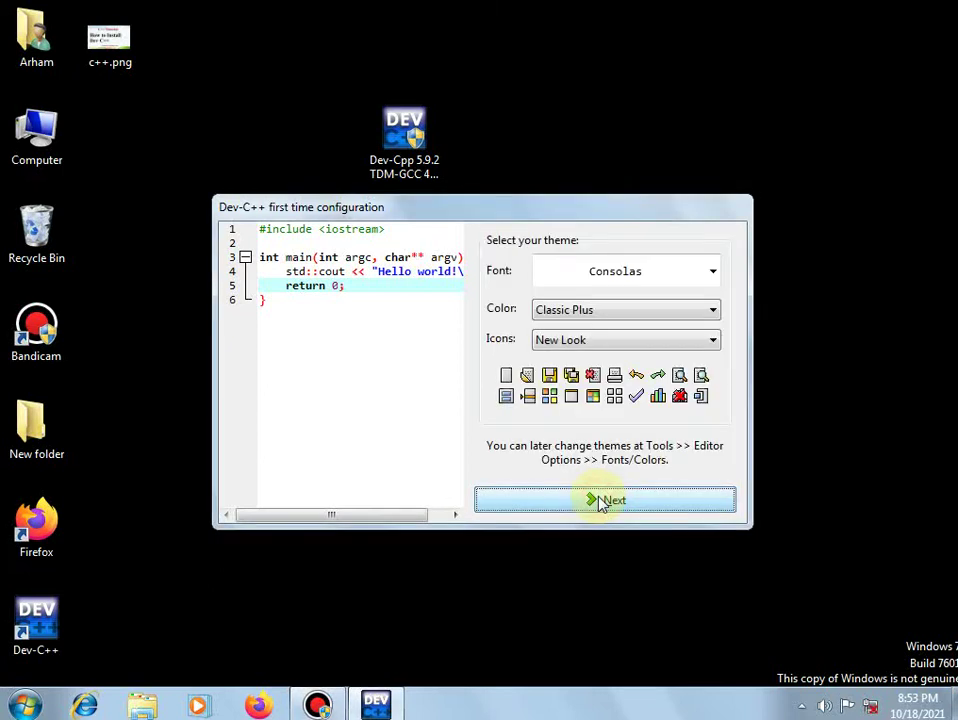
click(601, 503)
click(601, 502)
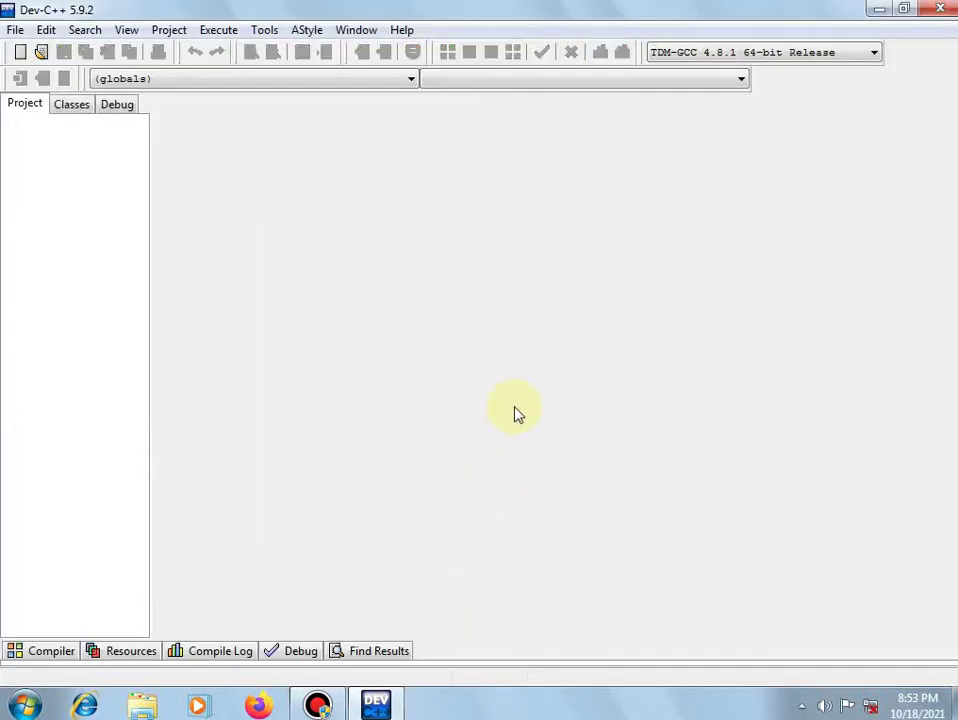
Create a new empty source file.
click(14, 30)
mouse_move(17, 50)
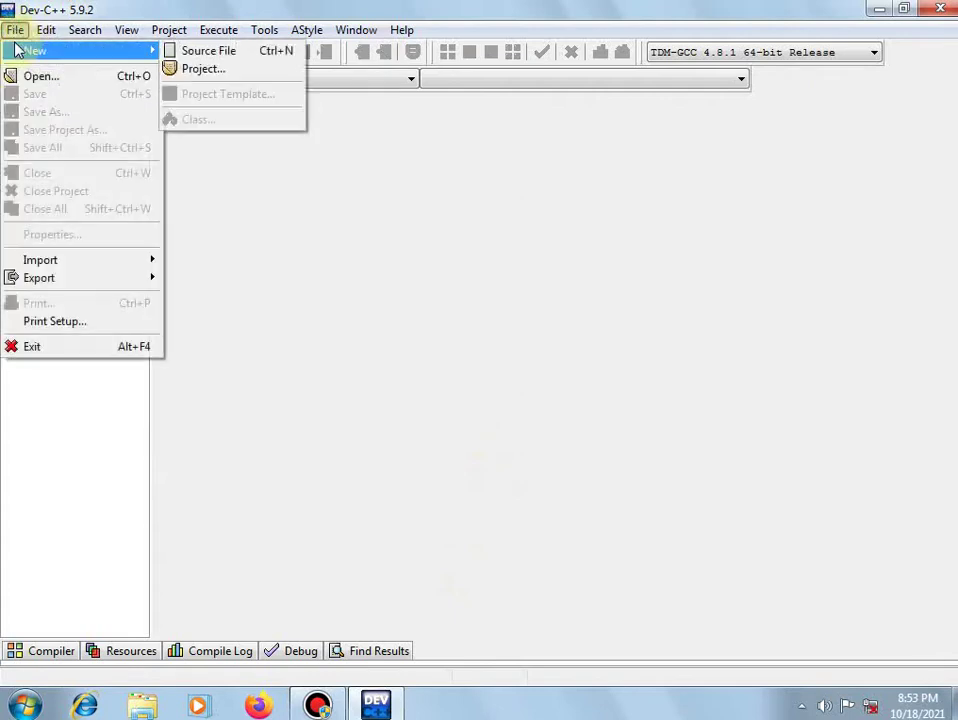
click(212, 51)
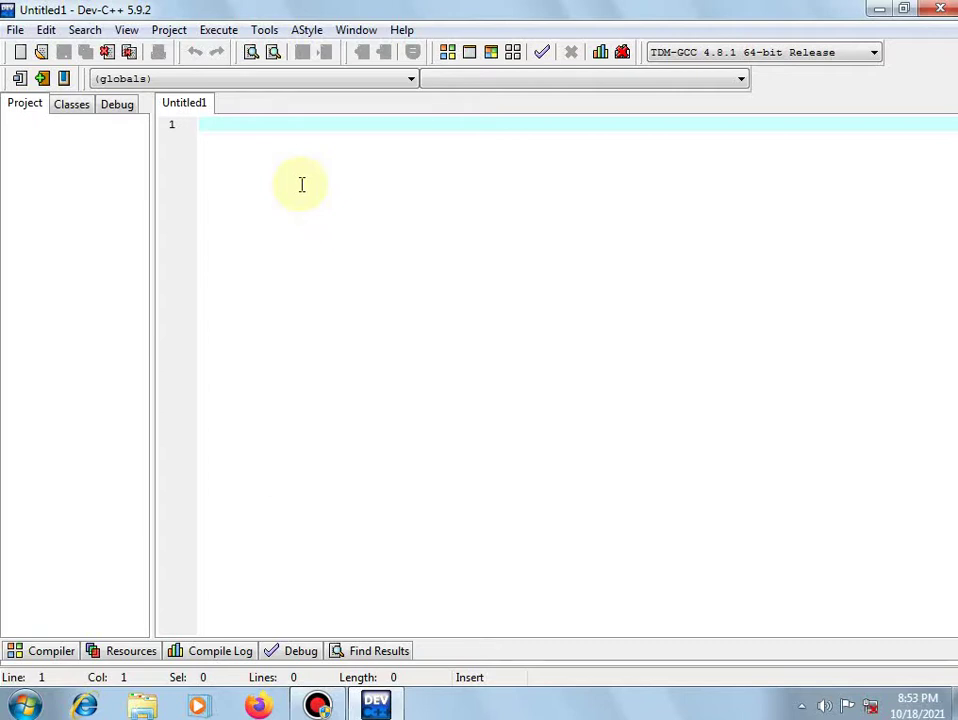
text(#)
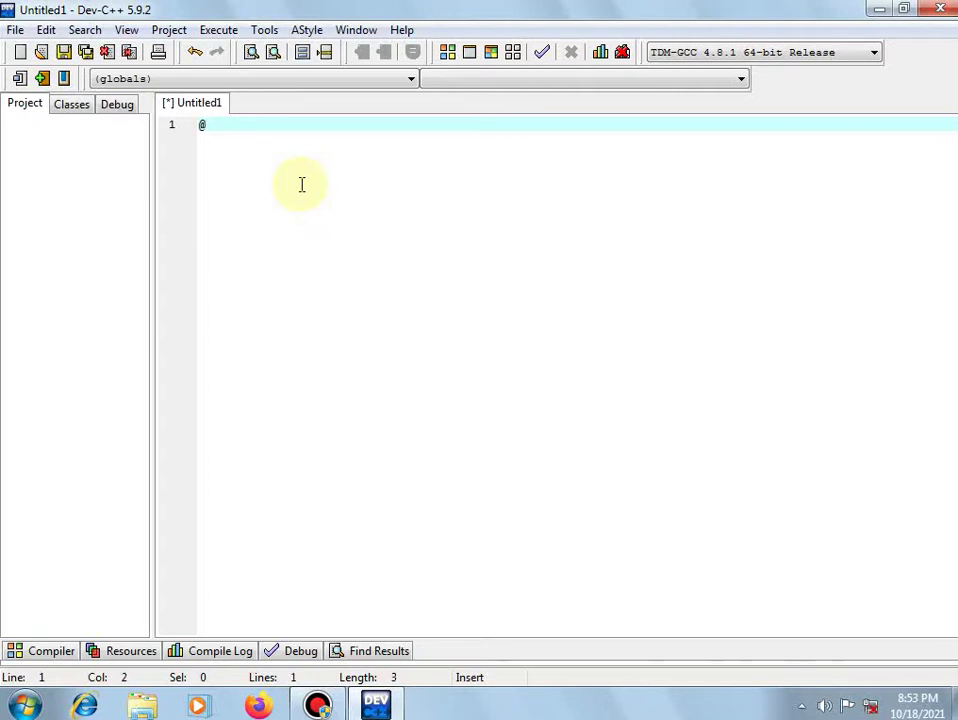
key(BackSpace)
text(#INCLUDE)
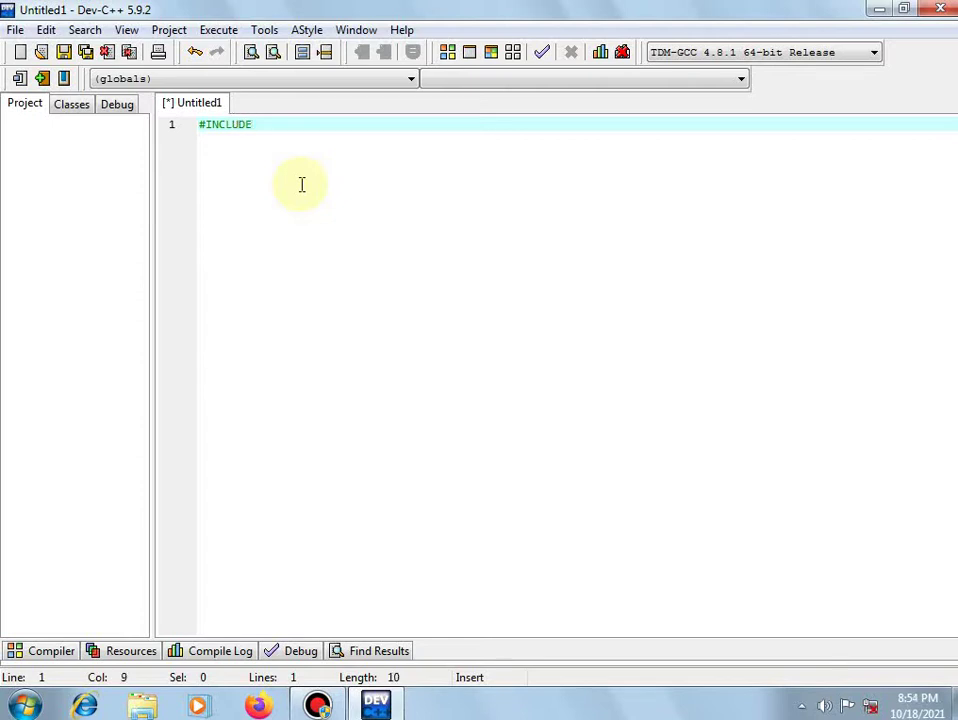
text(<>)
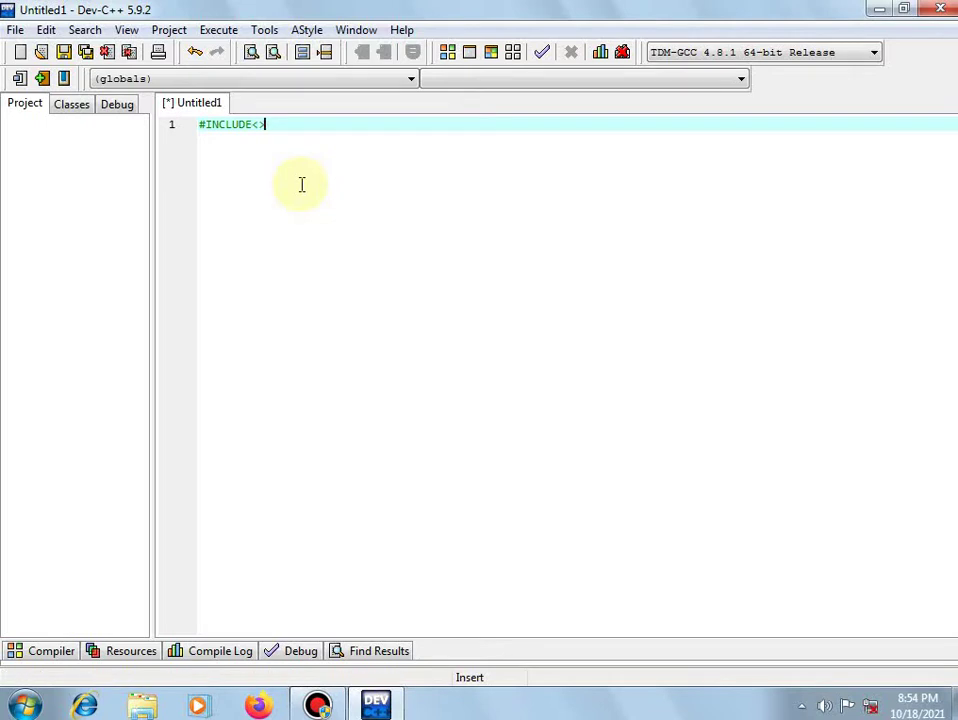
key(BackSpace)
key(Left)
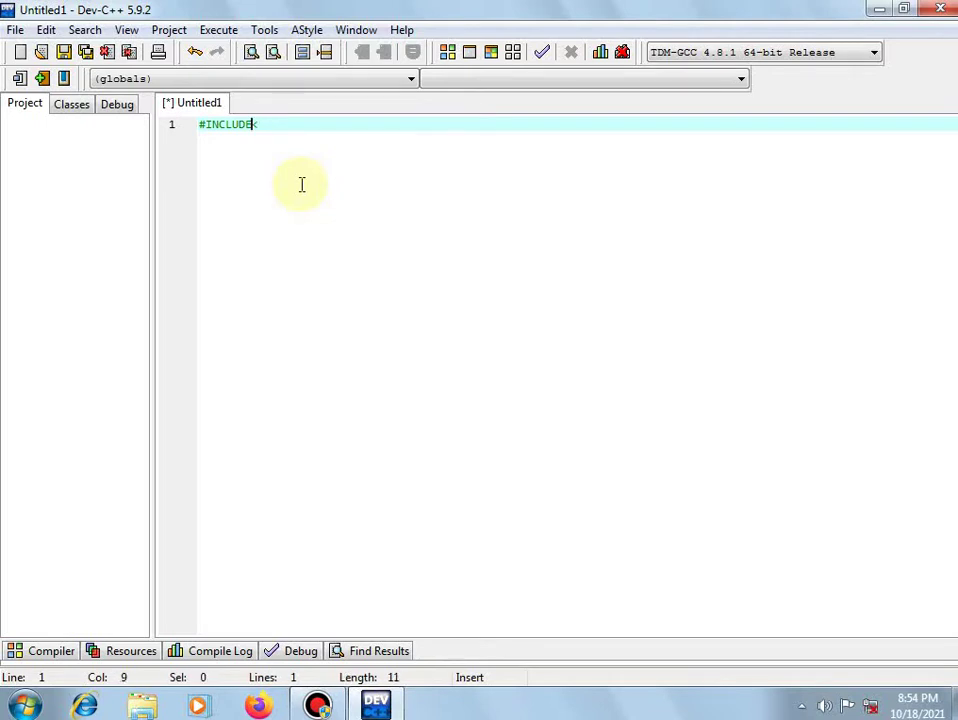
key(Right)
key(BackSpace)
key(BackSpace)
key(BackSpace)
key(BackSpace)
key(BackSpace)
key(BackSpace)
key(BackSpace)
key(BackSpace)
key(BackSpace)
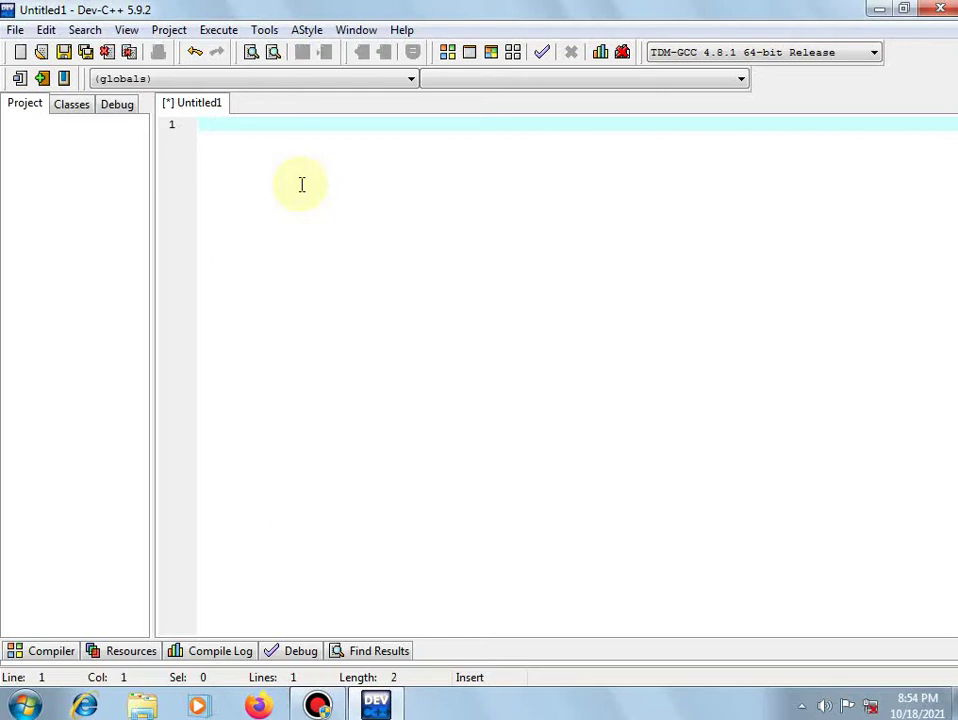
Write #include<iostream> in lowercase on line 1 of the source file, closing the Windows color scheme prompt without changing the scheme.
text(#)
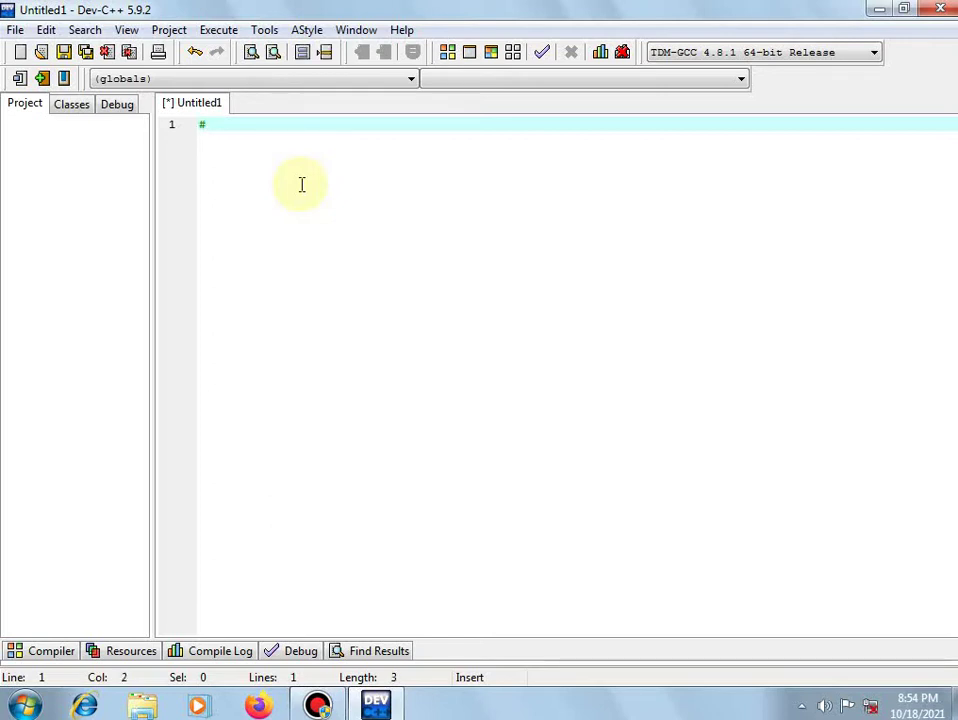
text(INC)
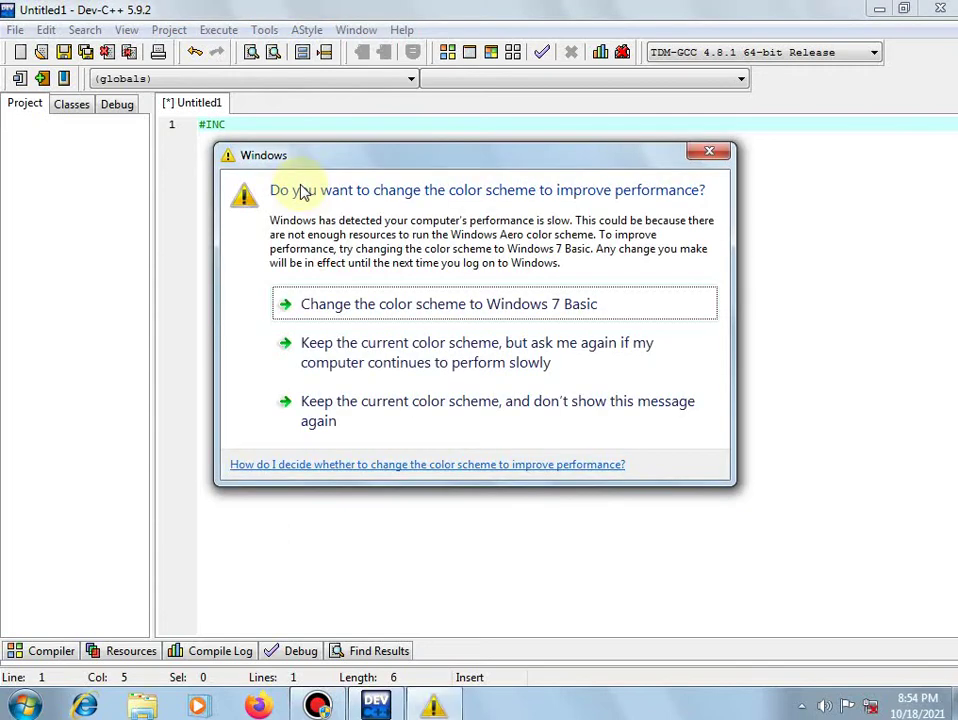
click(709, 152)
key(BackSpace)
key(BackSpace)
key(BackSpace)
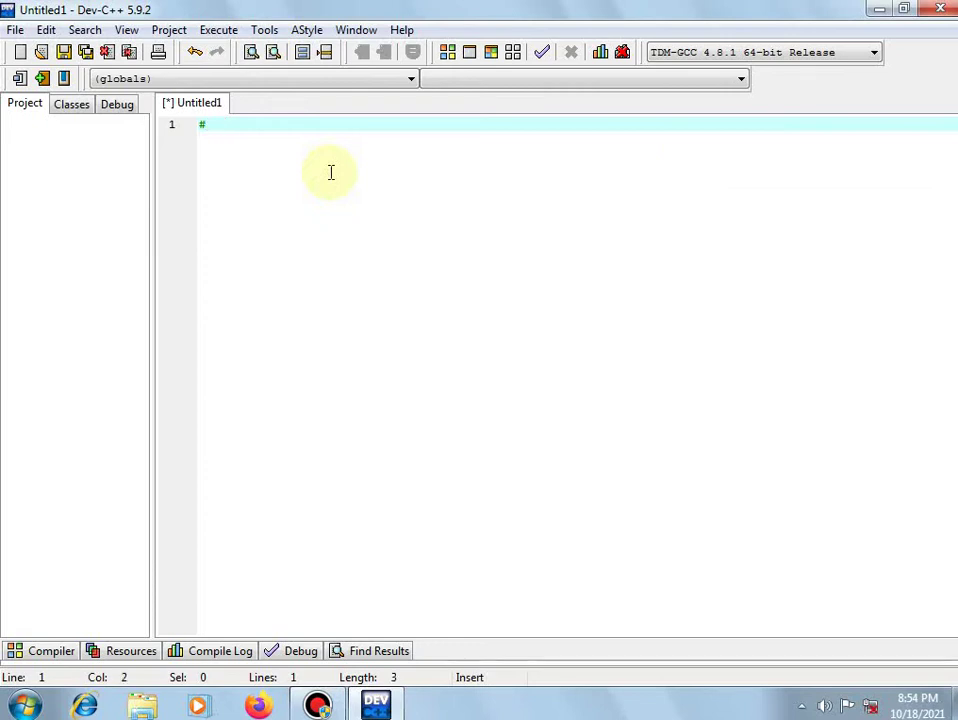
text(inc)
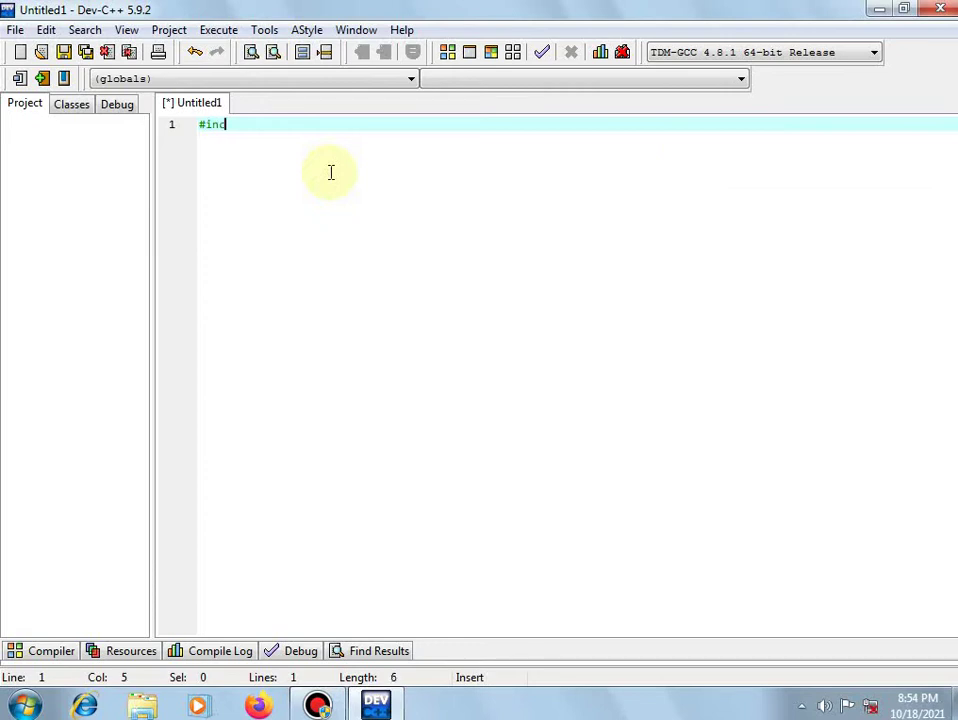
text(lude<)
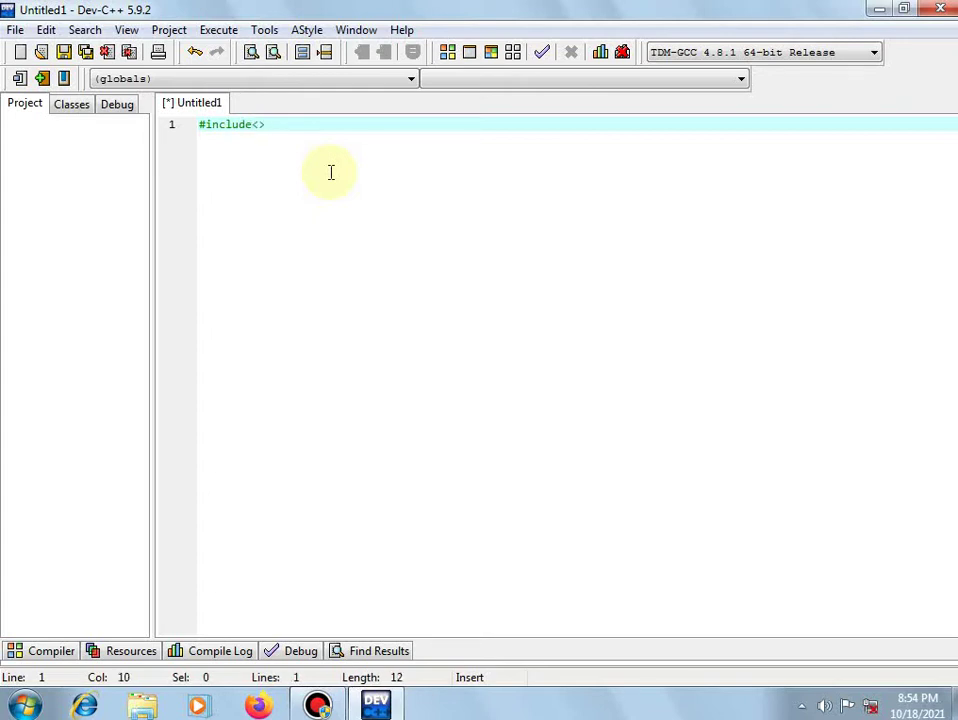
text(iostream.h)
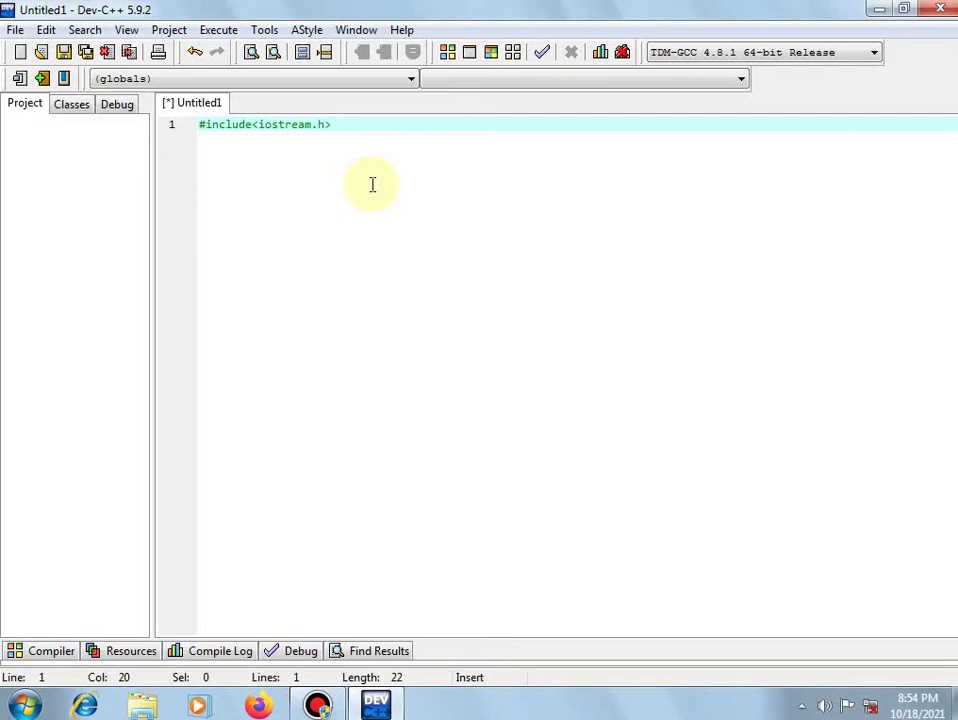
key(BackSpace)
key(BackSpace)
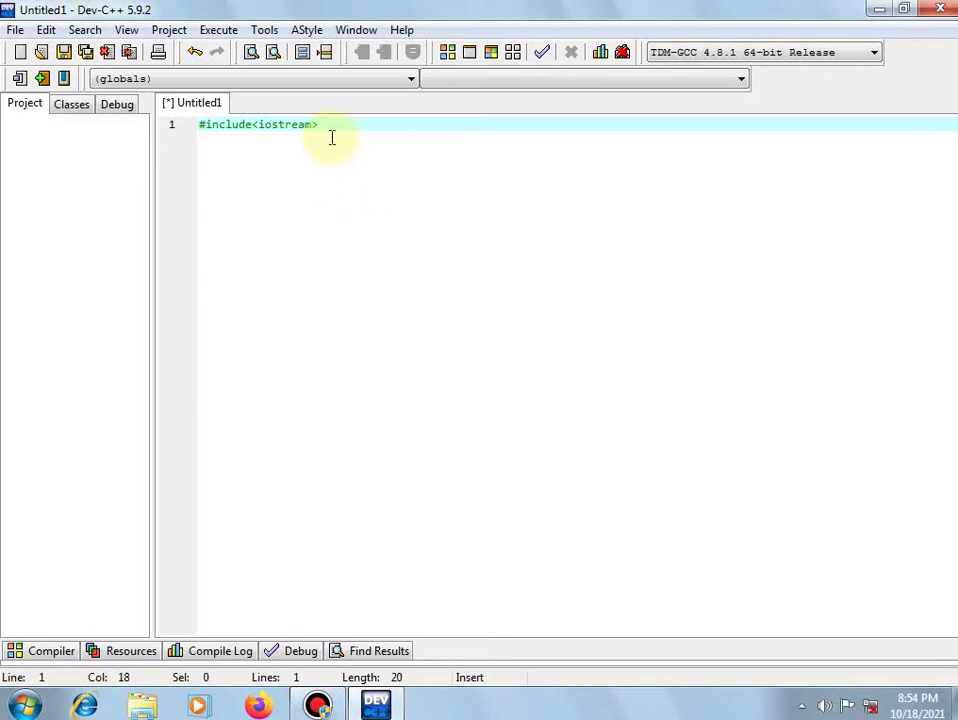
click(344, 178)
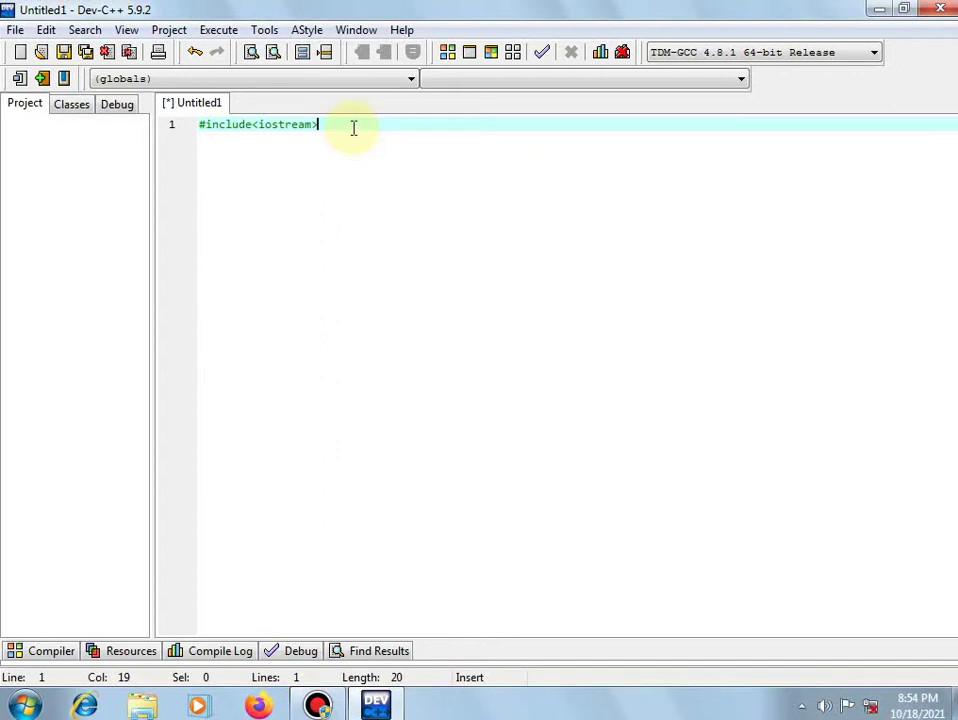
Set the editor font size to 20 in the Editor Options.
click(265, 31)
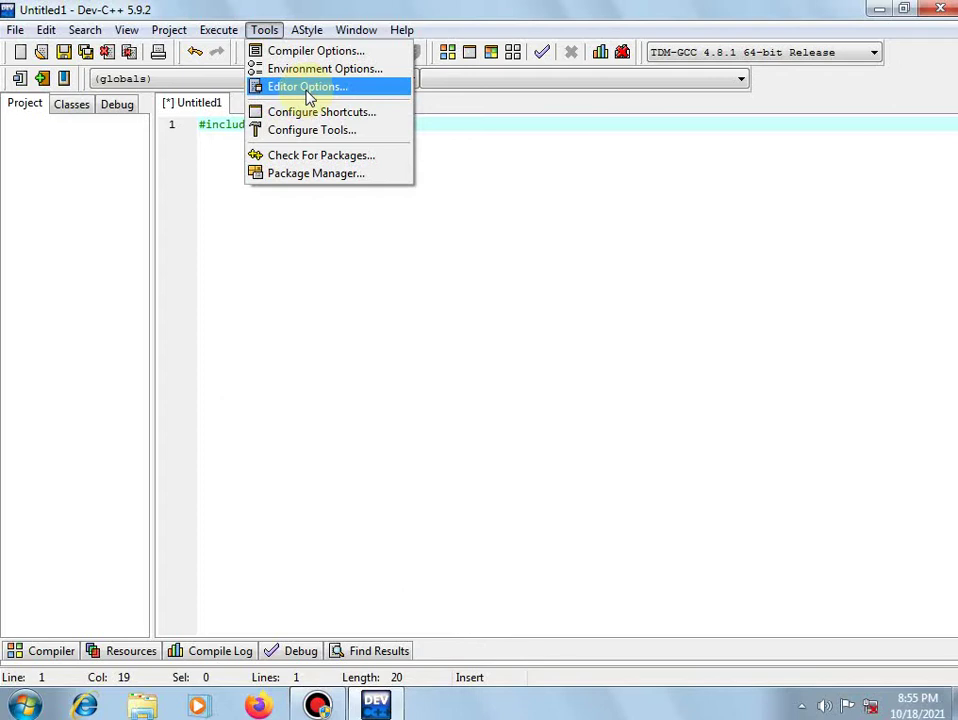
click(307, 88)
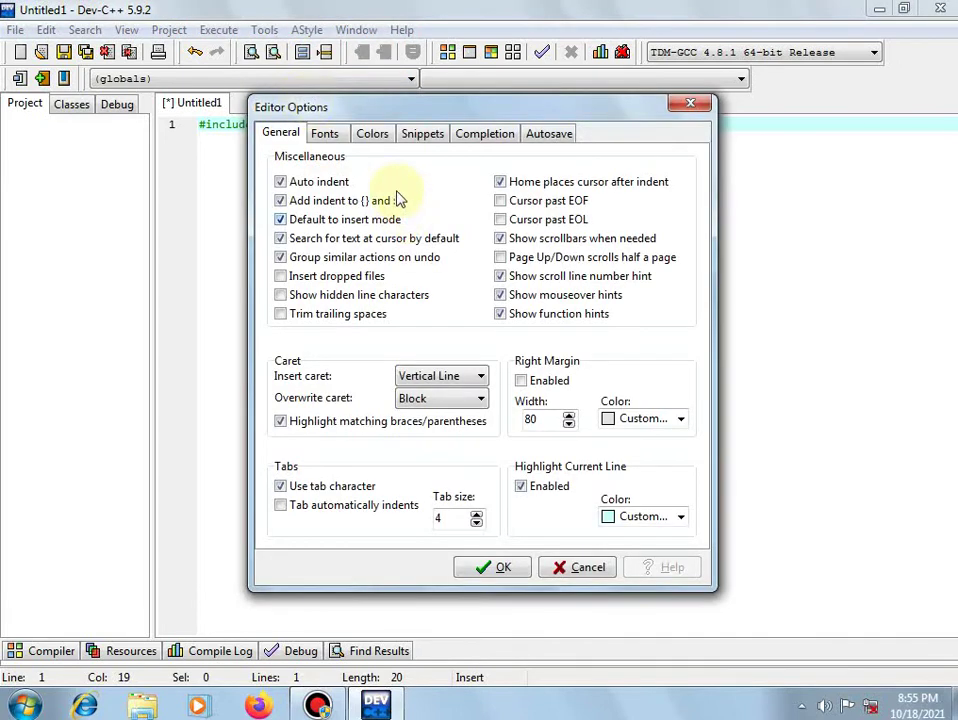
click(326, 143)
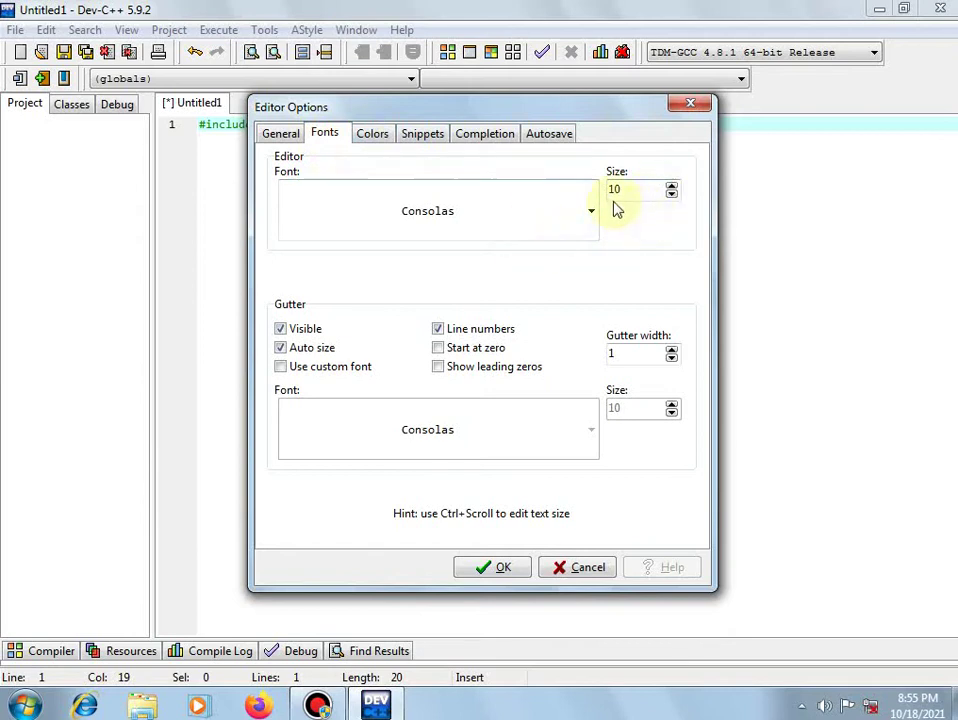
click(672, 186)
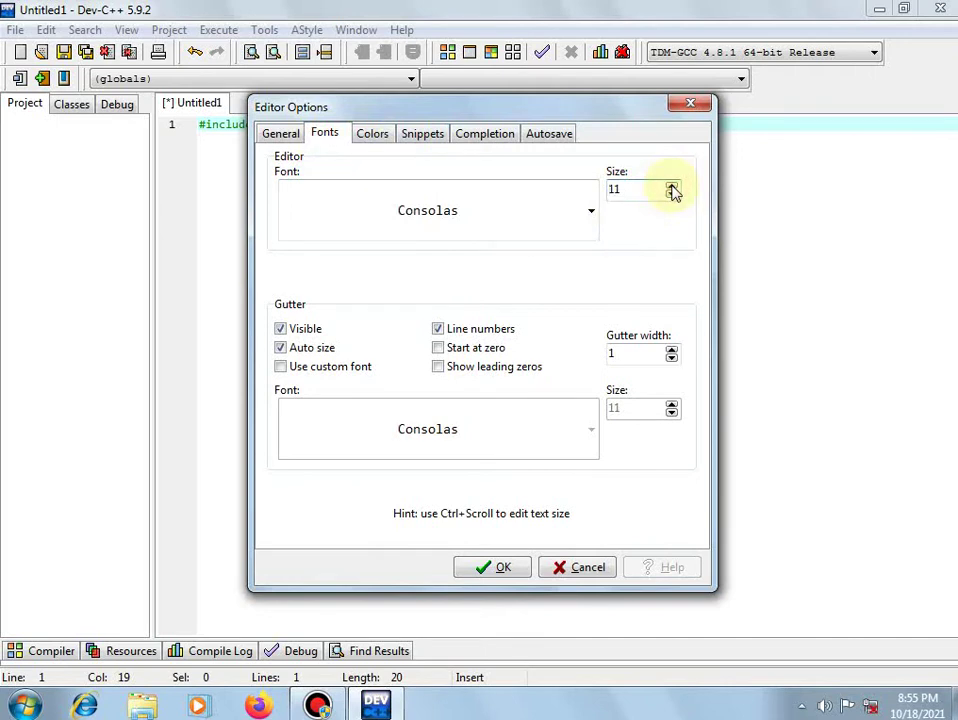
click(672, 186)
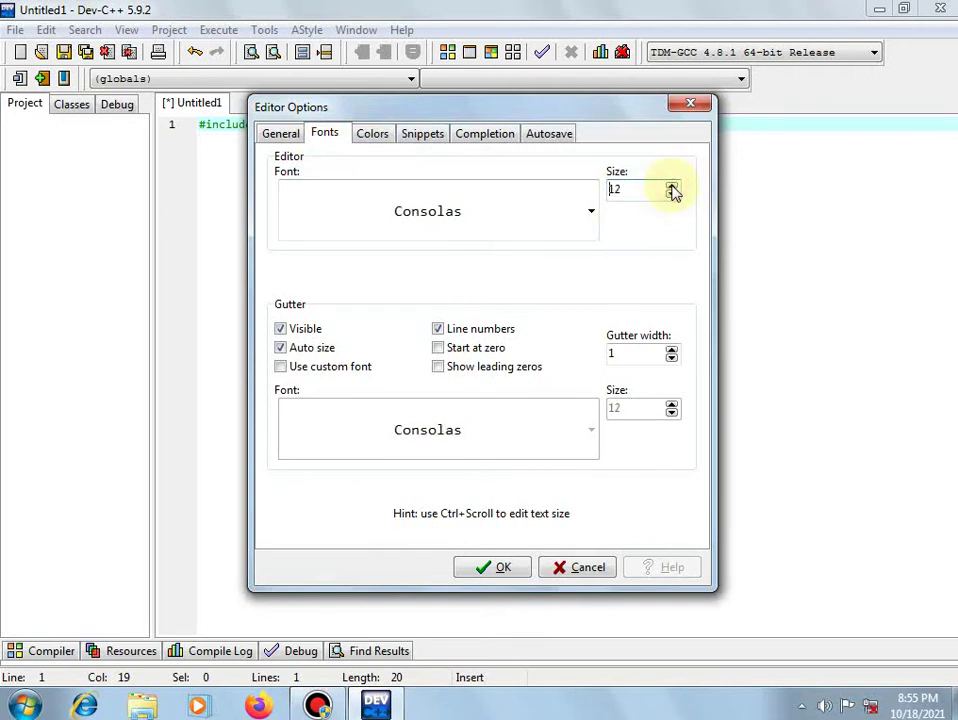
click(672, 186)
click(672, 186)
click(672, 186)
click(672, 186)
click(672, 186)
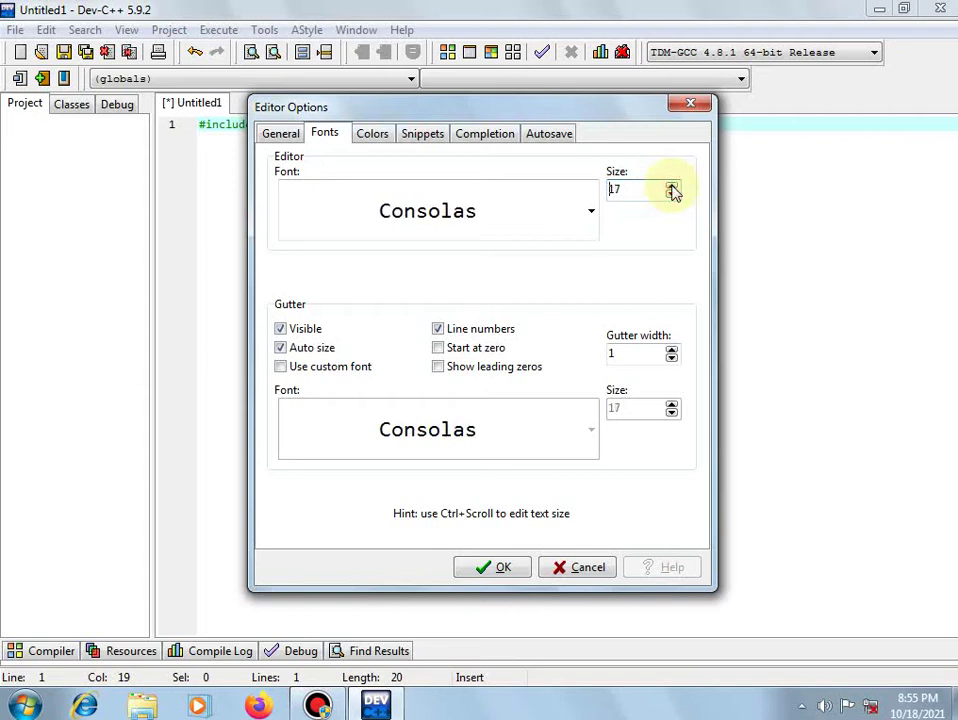
click(672, 186)
click(672, 186)
click(672, 186)
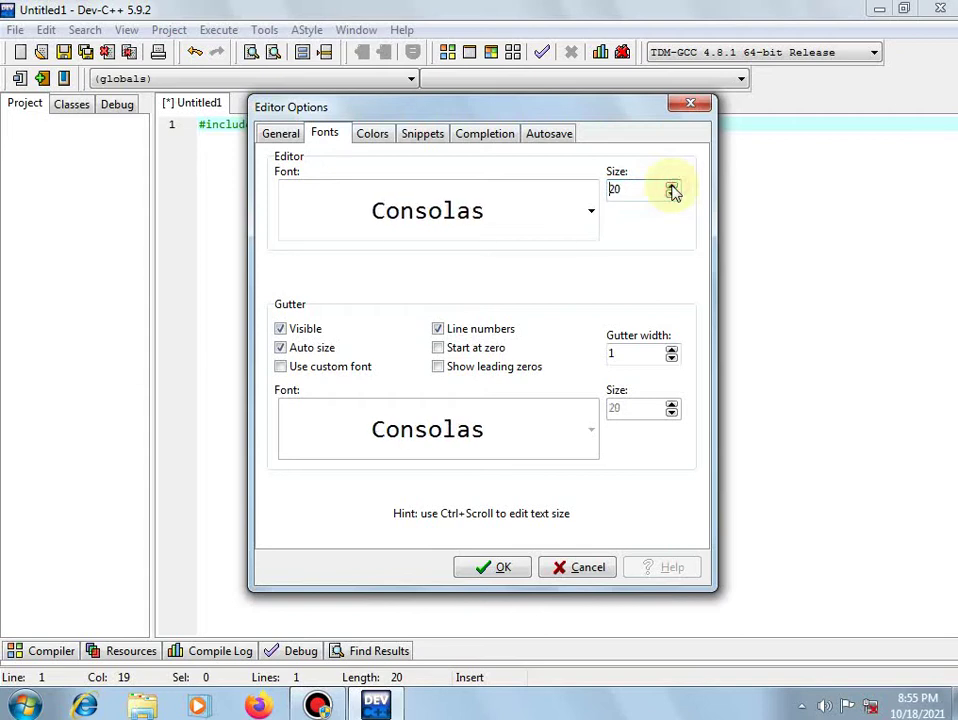
click(519, 577)
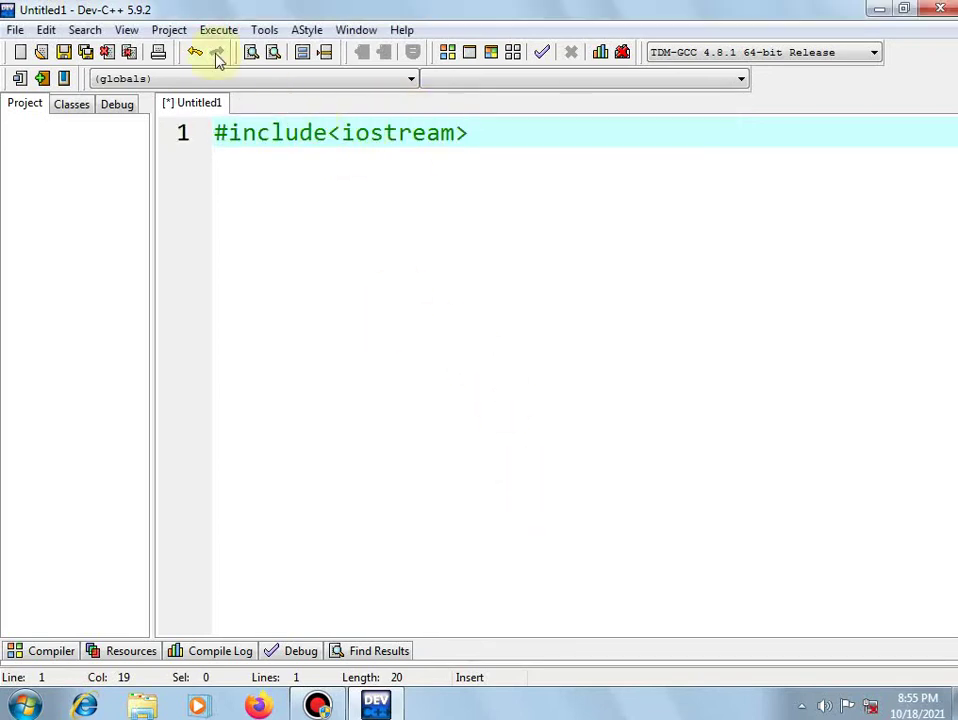
Set the editor font size to 25 in the Editor Options.
click(268, 32)
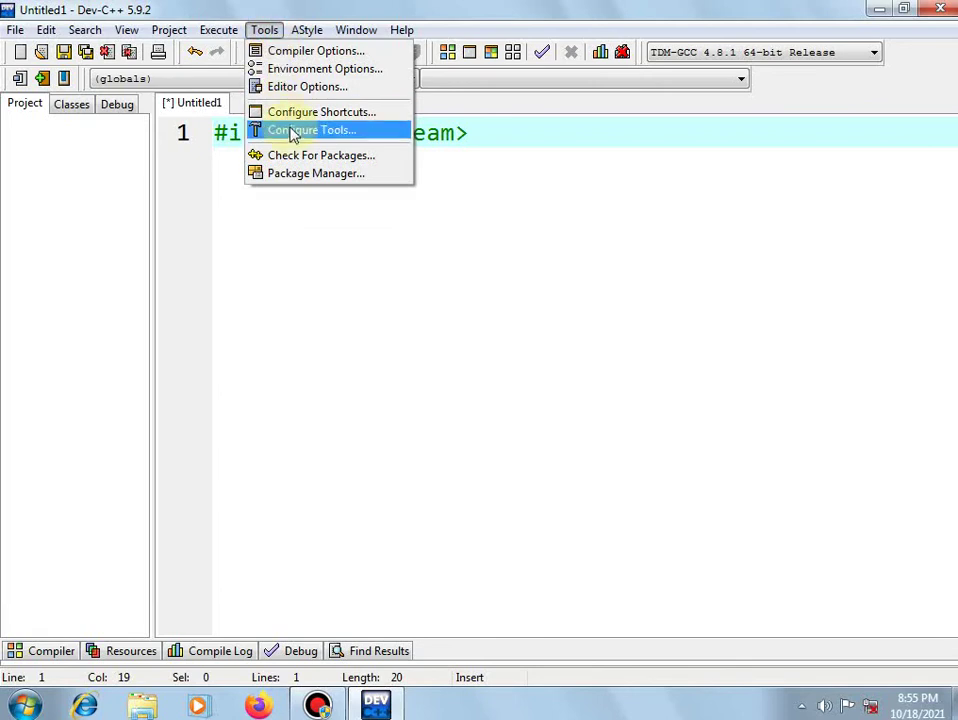
click(288, 87)
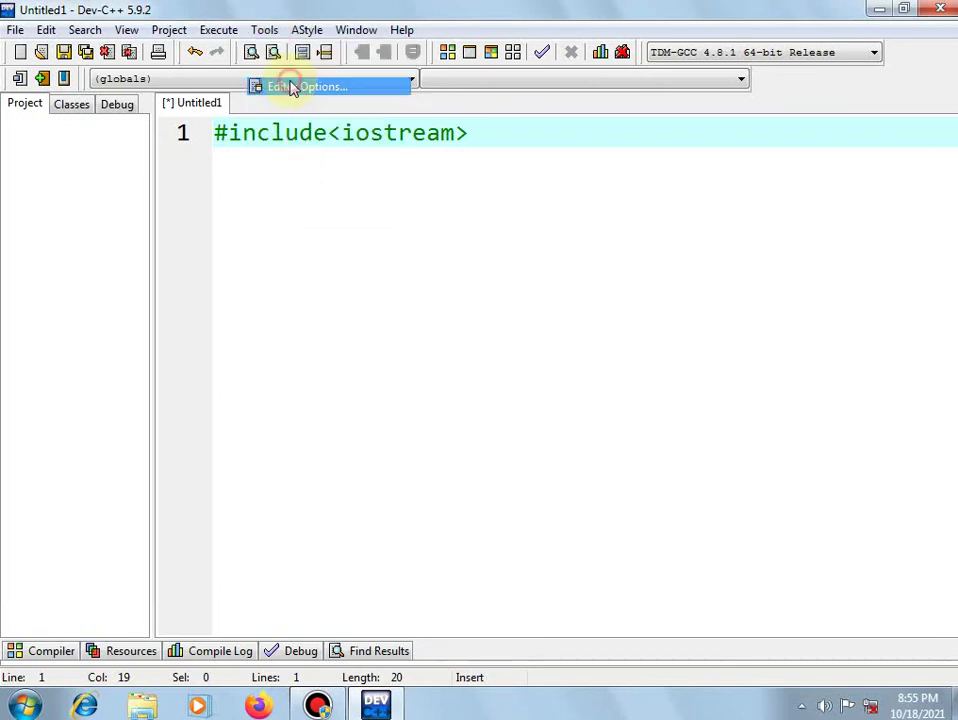
click(318, 133)
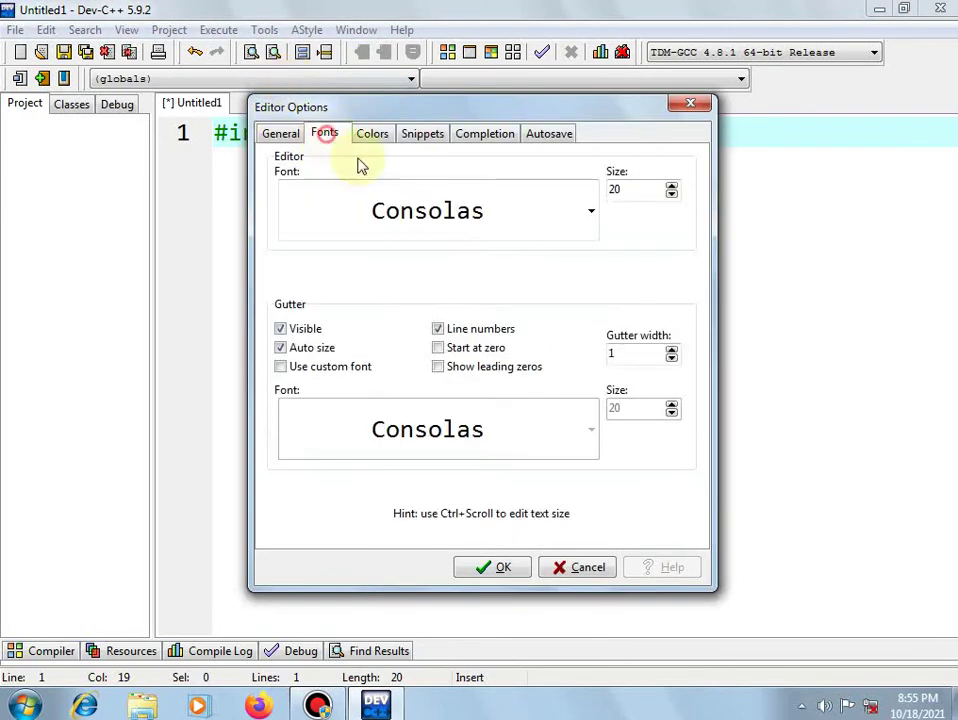
click(671, 186)
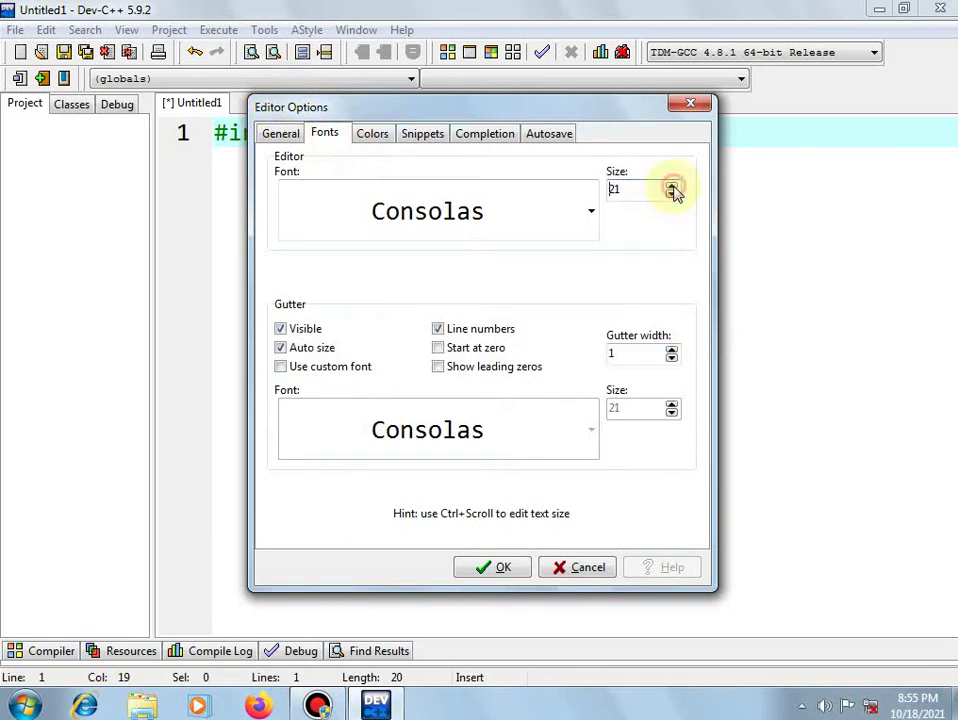
click(671, 186)
click(671, 186)
click(671, 186)
click(671, 186)
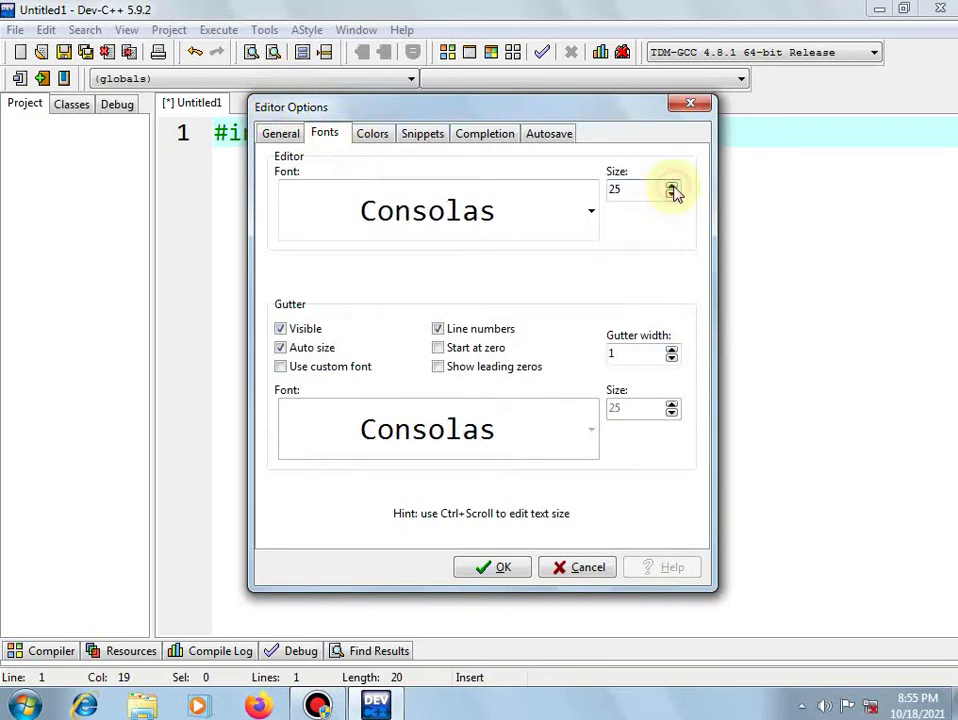
click(498, 569)
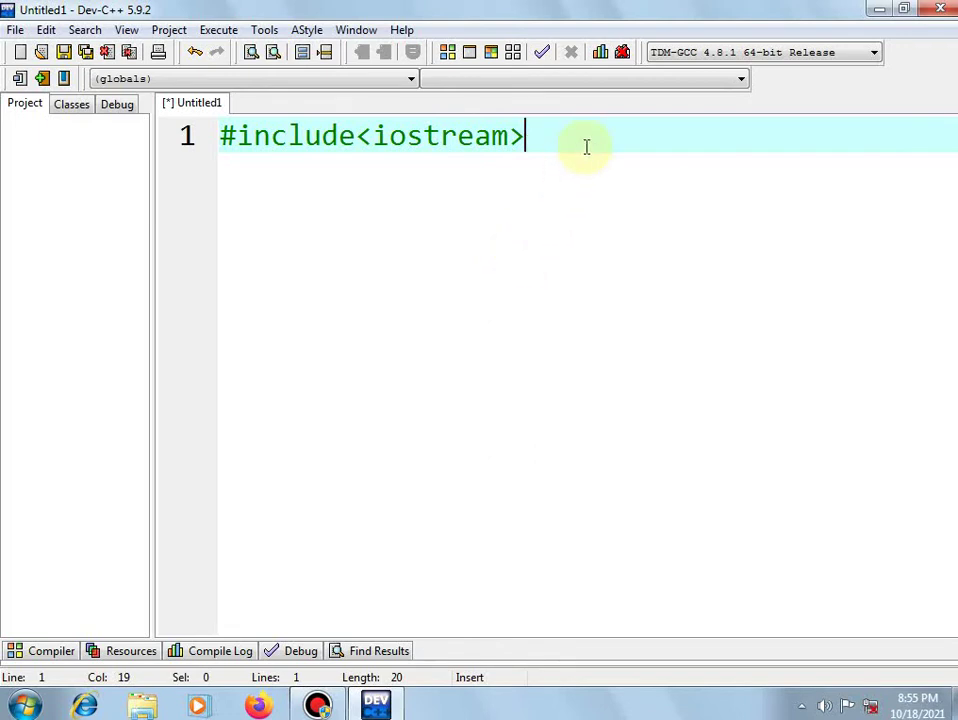
Write using namespace std; on line 2 of the source file and start a new line below it.
key(Return)
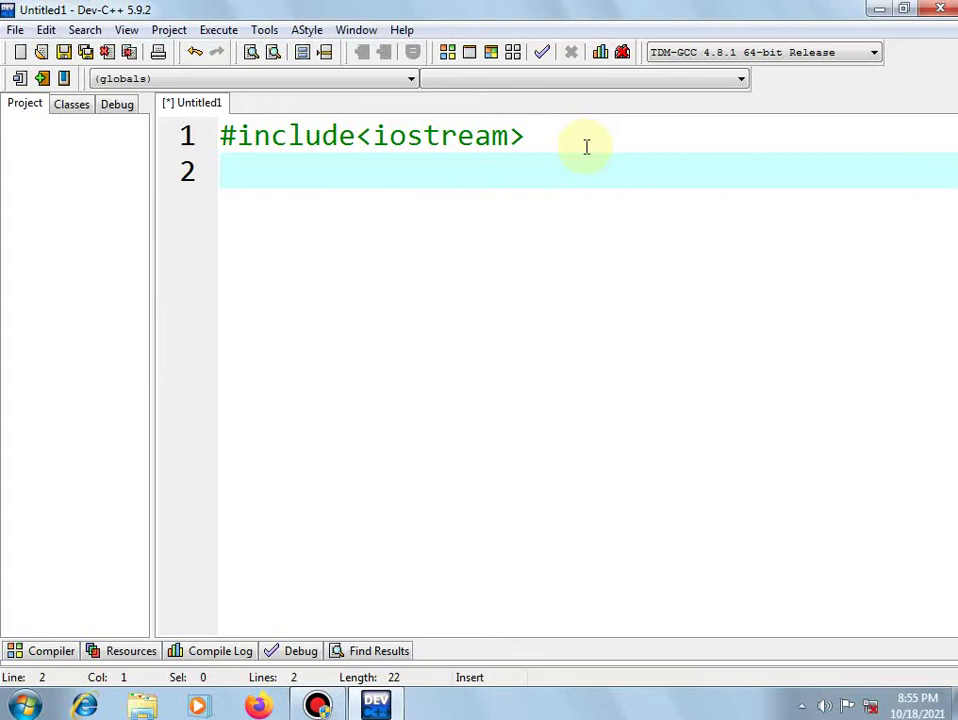
text(using name)
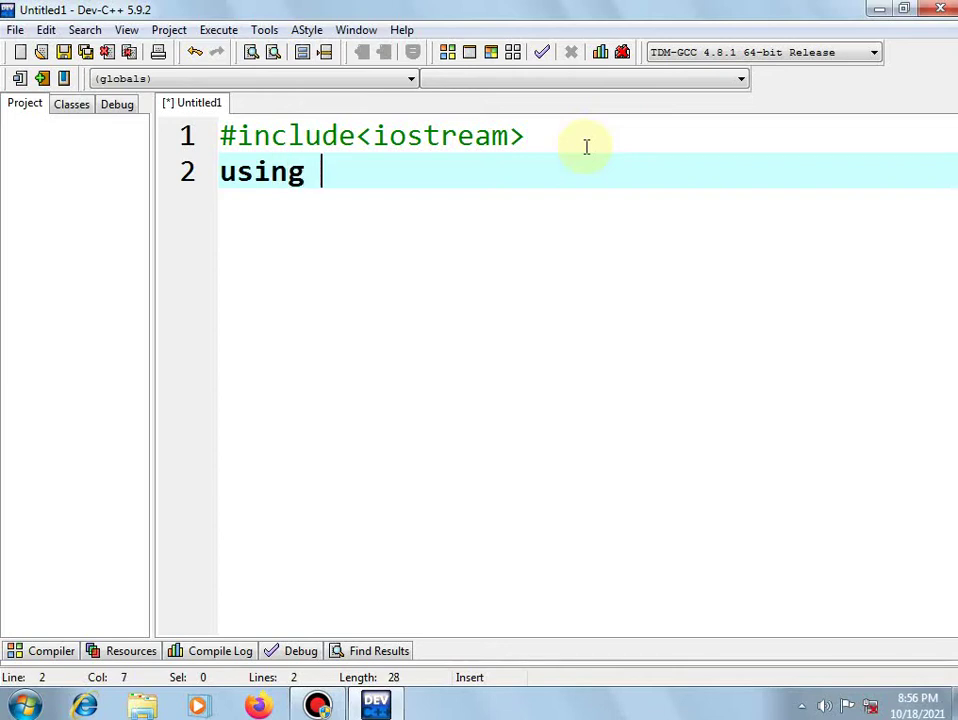
key(BackSpace)
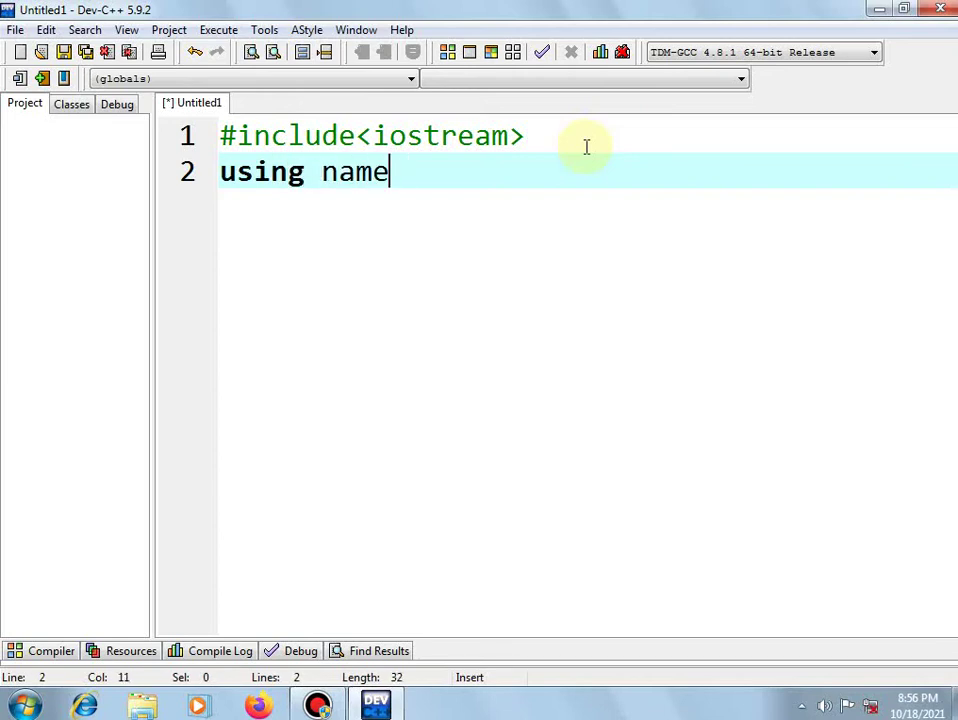
text(spas)
key(BackSpace)
text(ce)
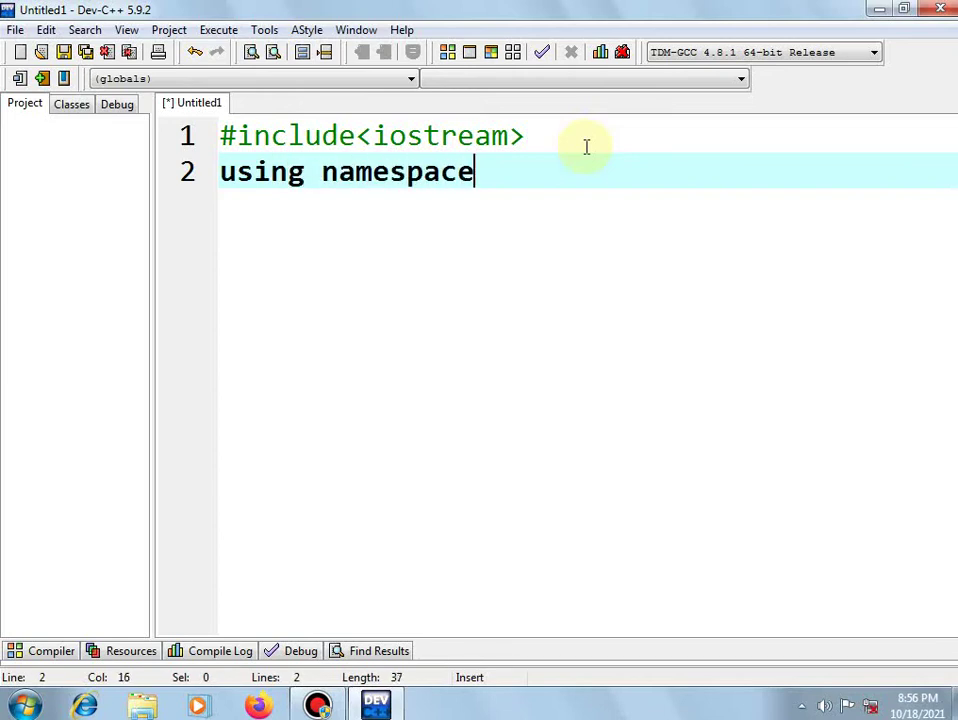
text( std)
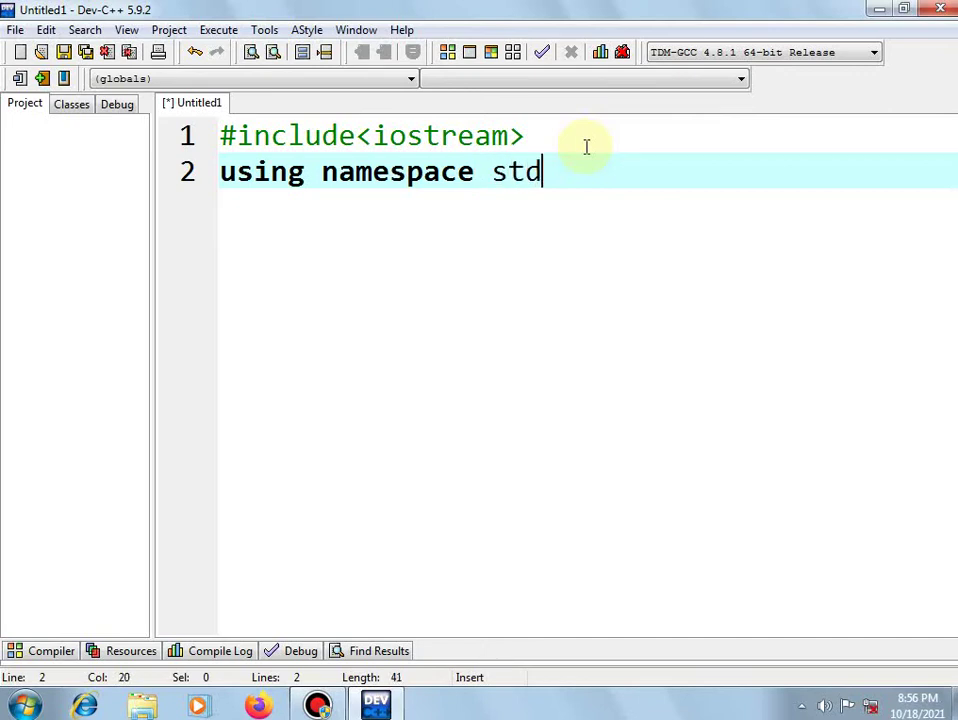
text(;)
key(Return)
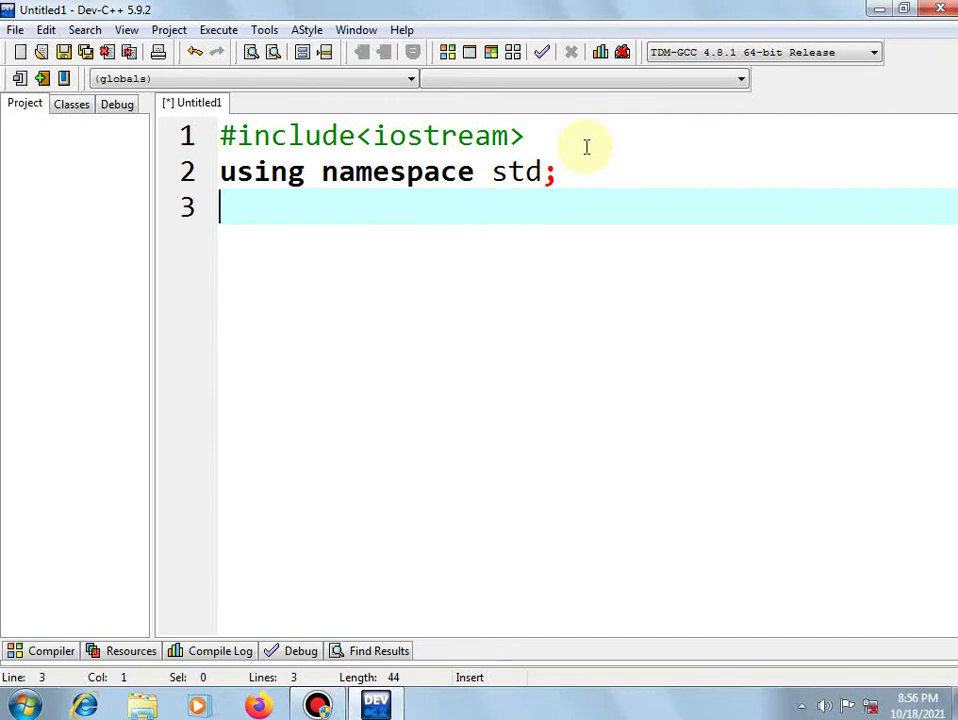
Add main() on line 3 with an opening and closing brace around blank lines, dismissing the Windows color scheme prompt without changing the scheme.
text(main)
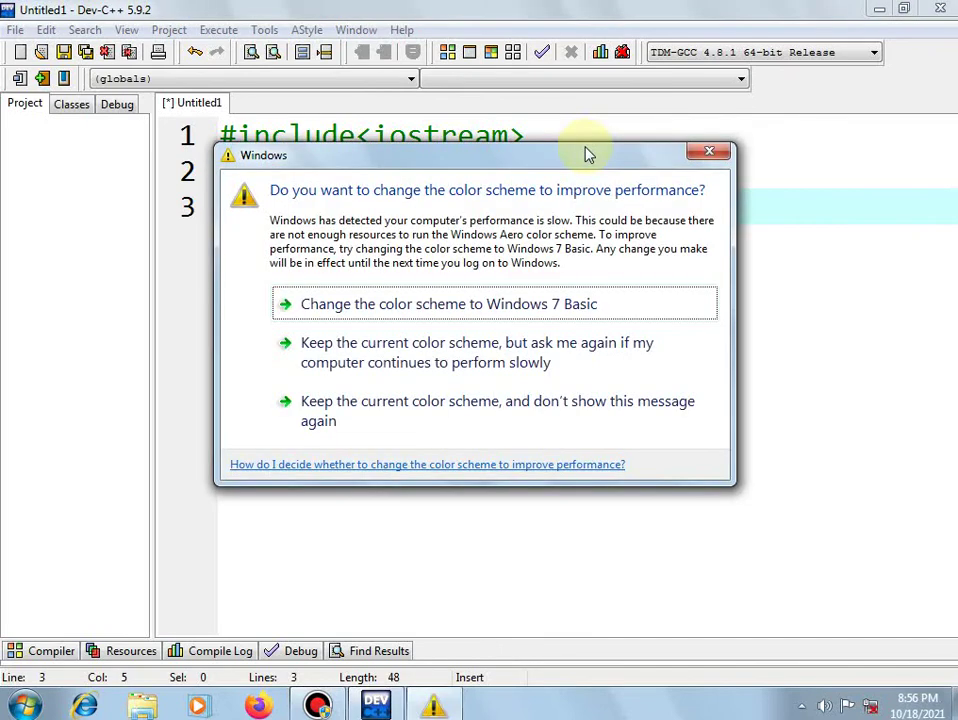
click(714, 155)
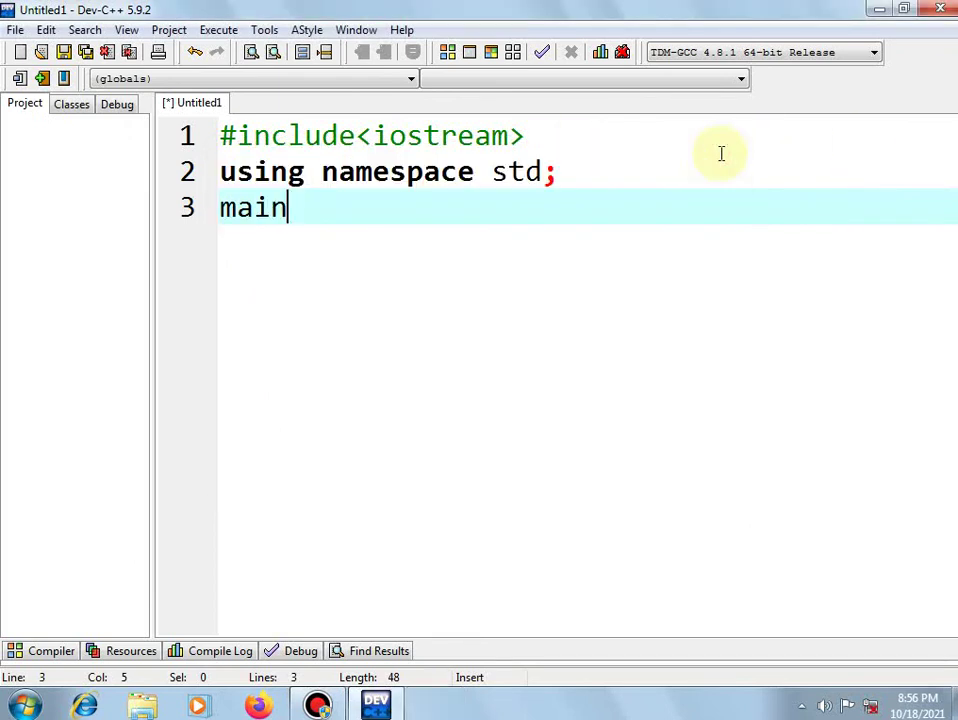
text(())
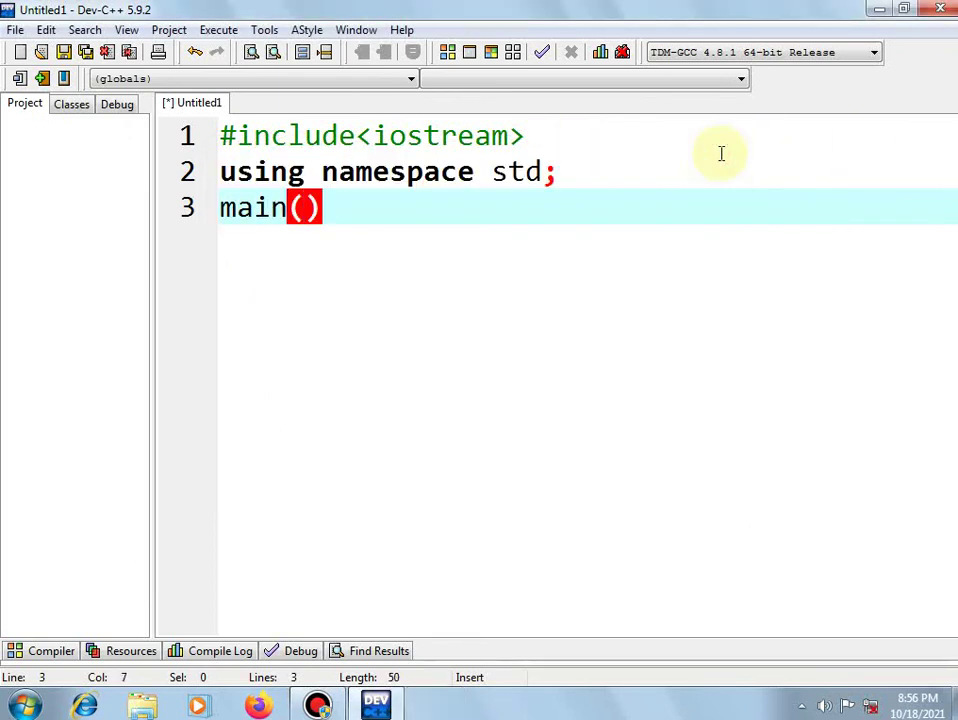
key(Return)
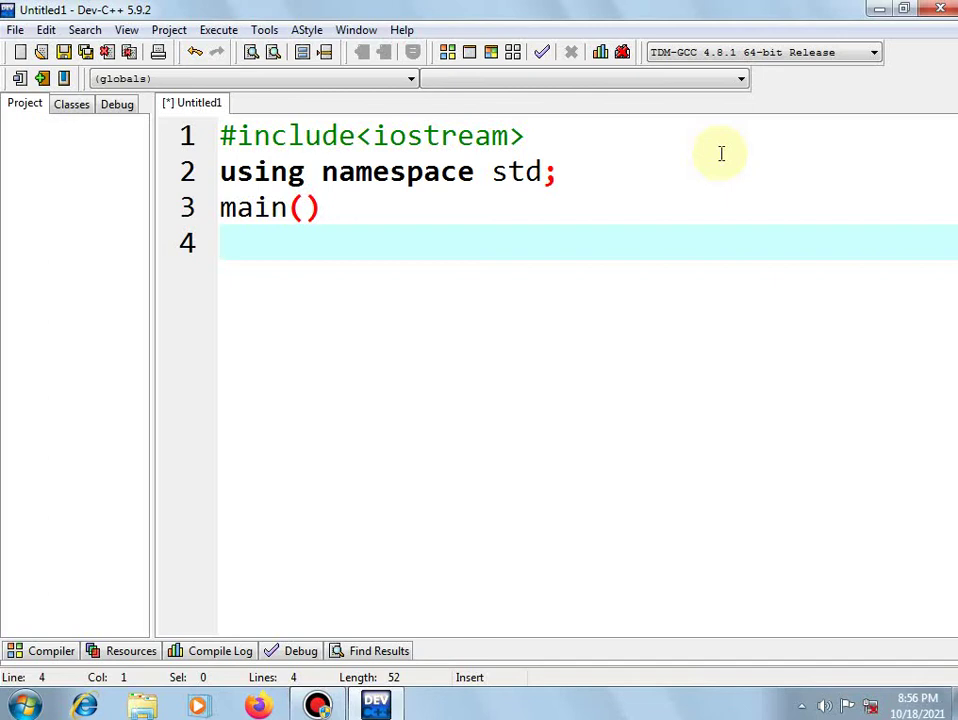
text({)
key(Return)
key(Return)
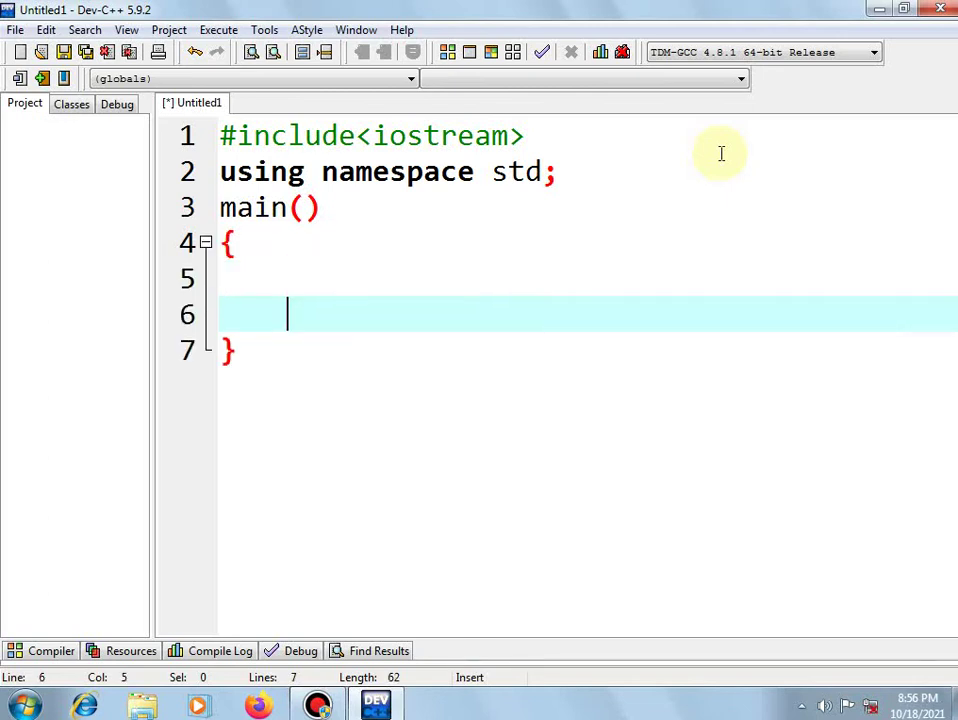
Write the statement cout<<"Computer Tutorial Hub"; on line 5 inside the main() braces.
key(Up)
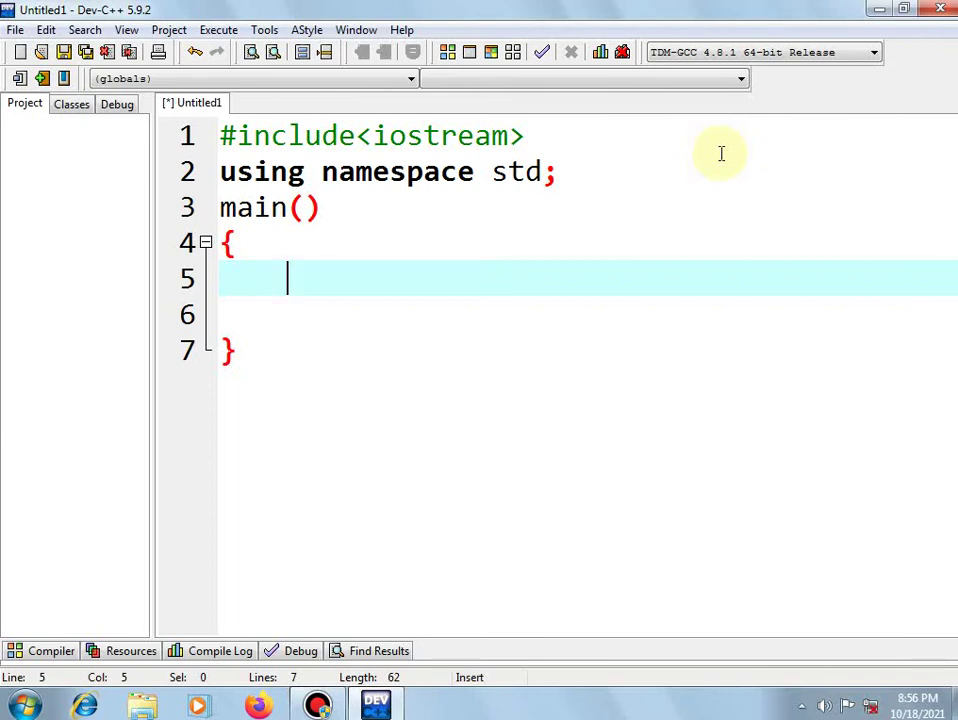
text(cout)
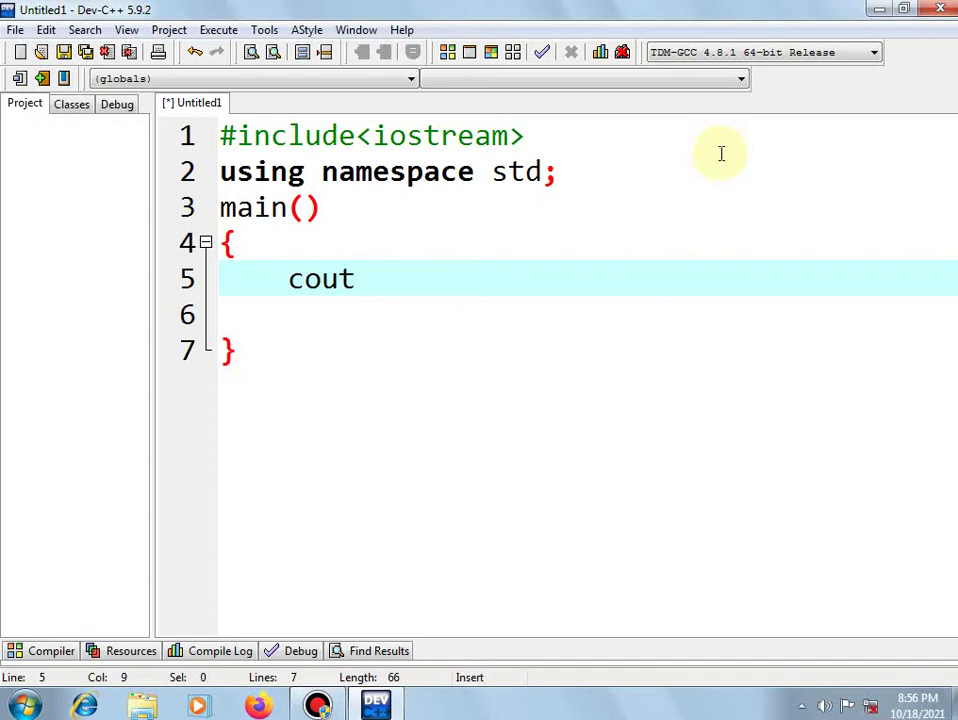
text(<<)
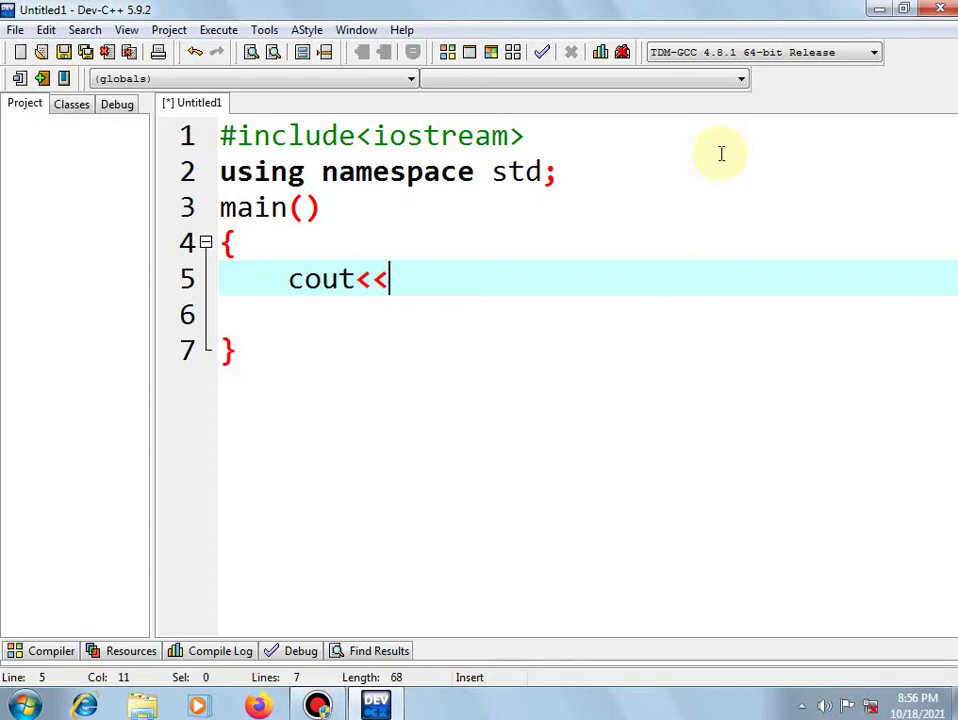
text(:)
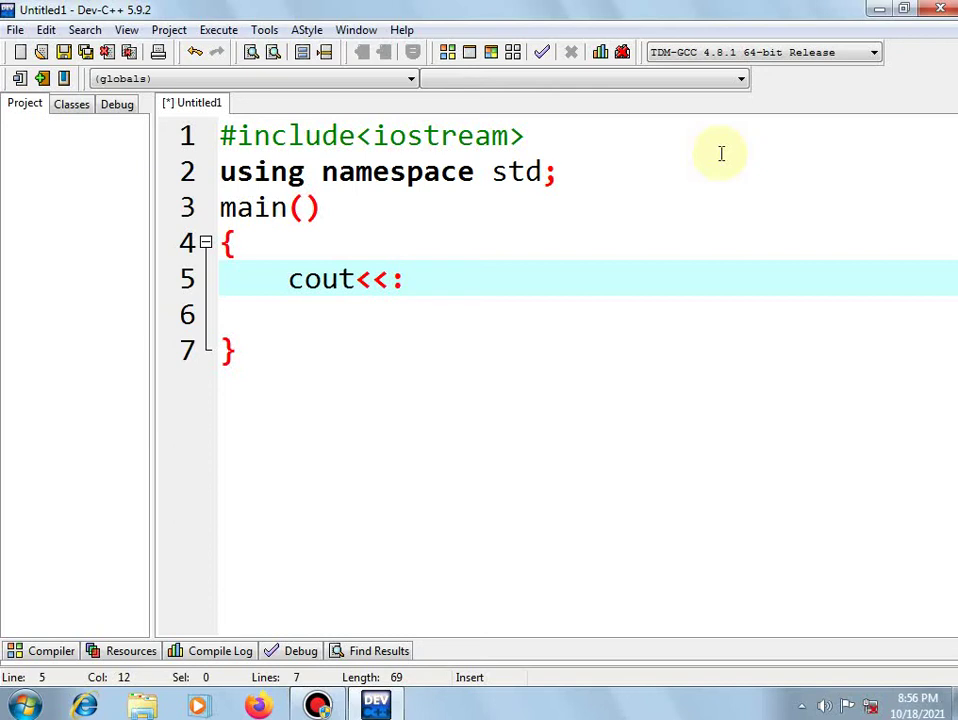
key(BackSpace)
text("C)
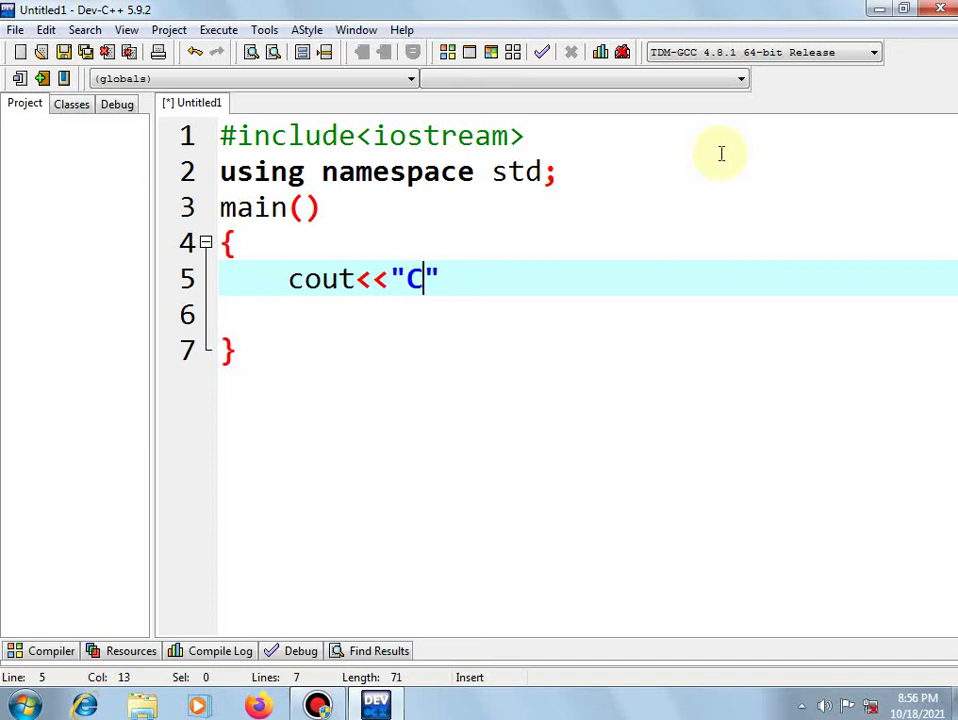
text(ompute)
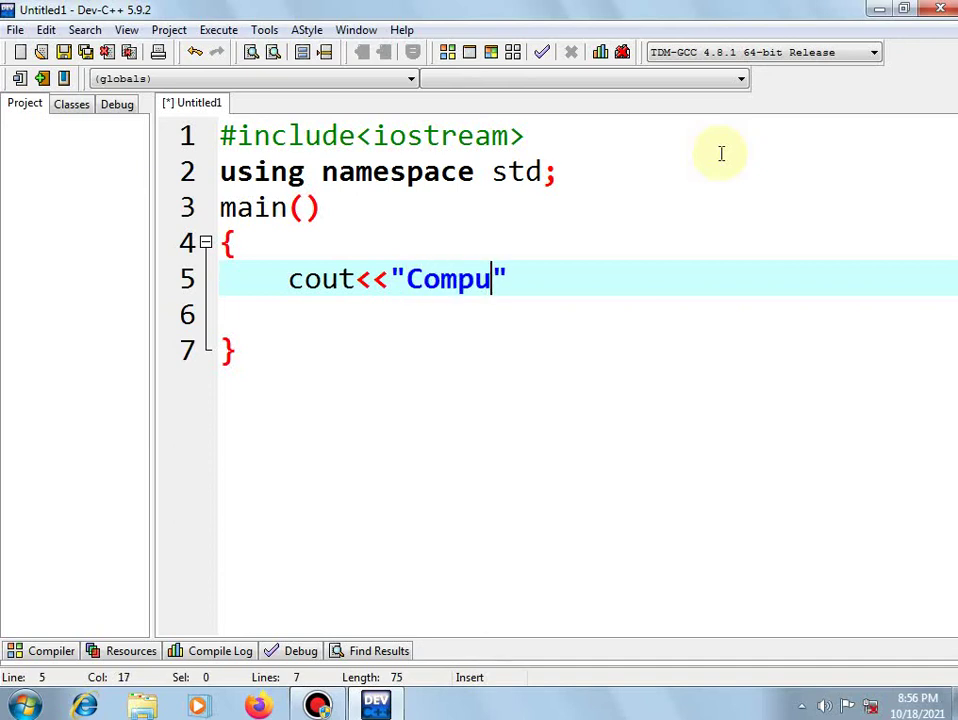
text(r )
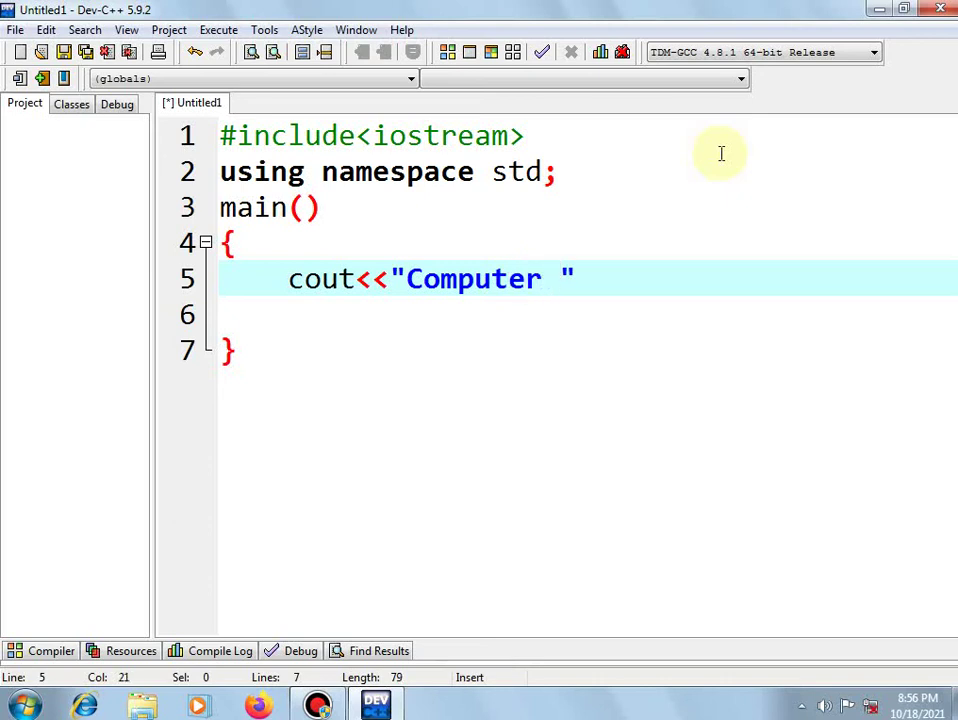
text(Tutor)
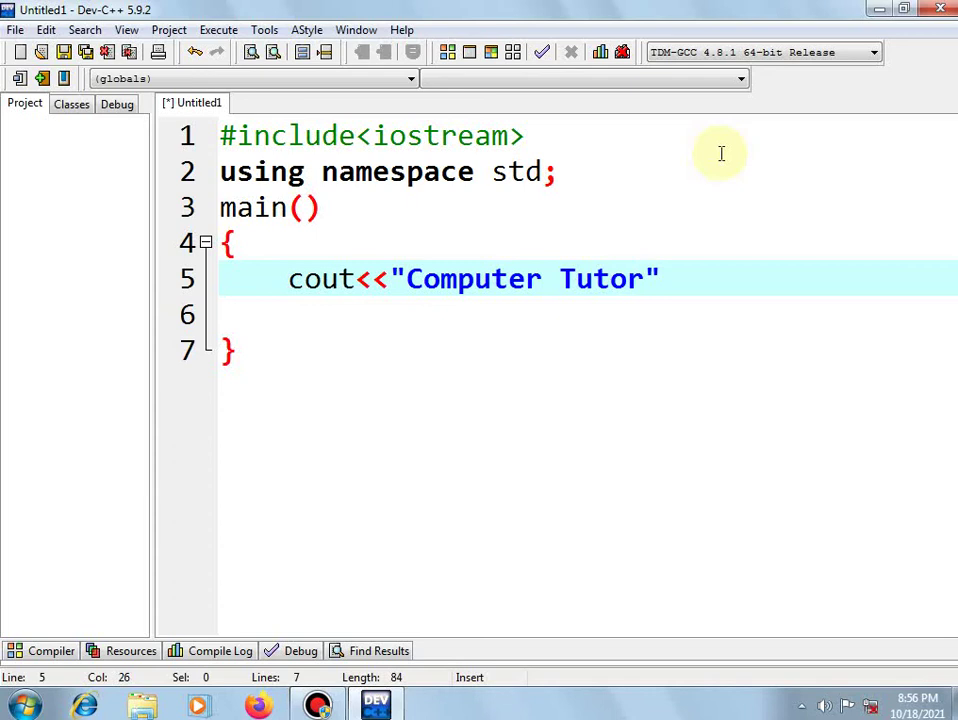
text(ial )
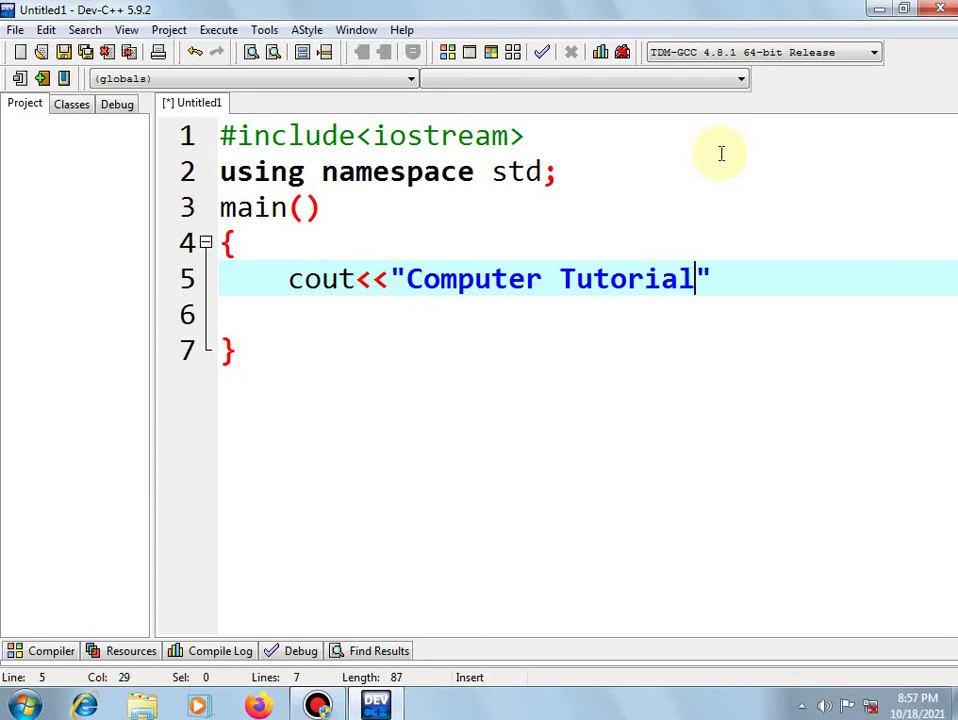
text(H)
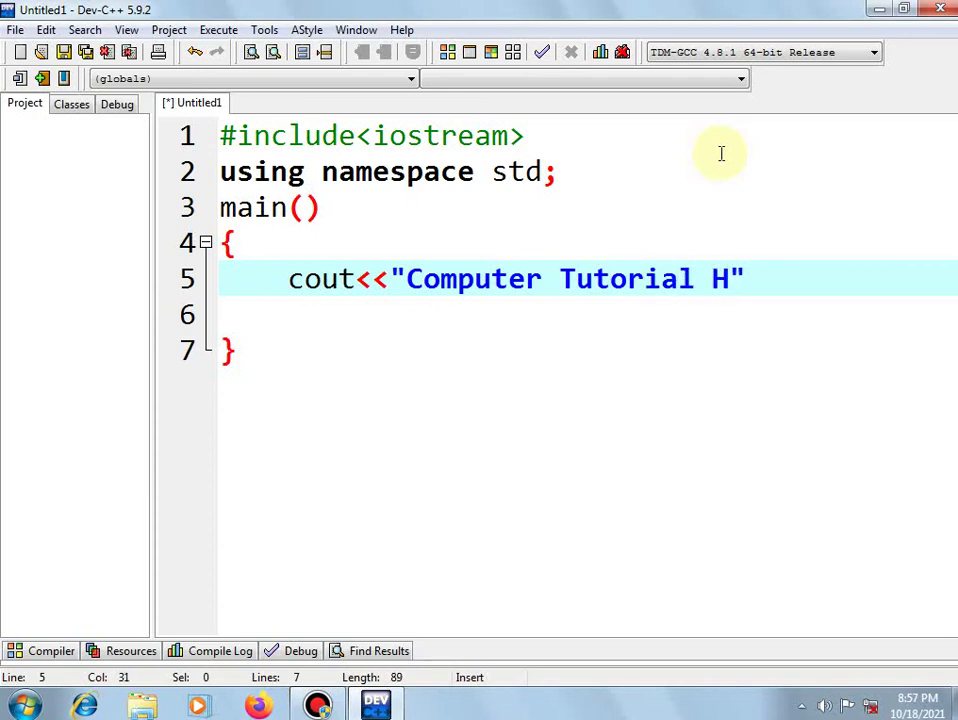
text(ub)
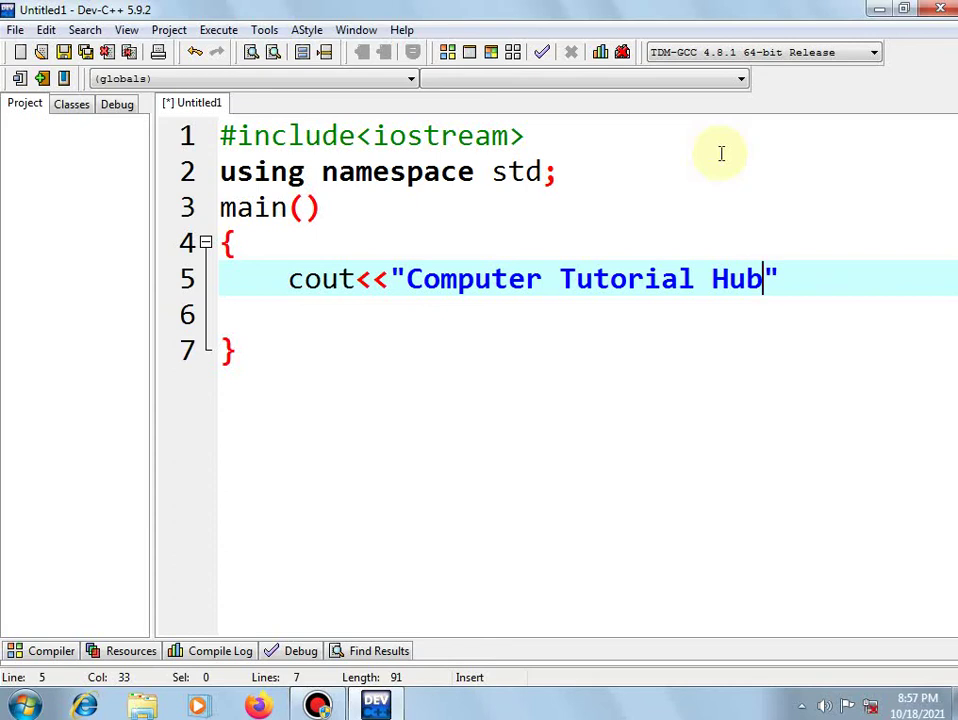
key(Right)
text(;)
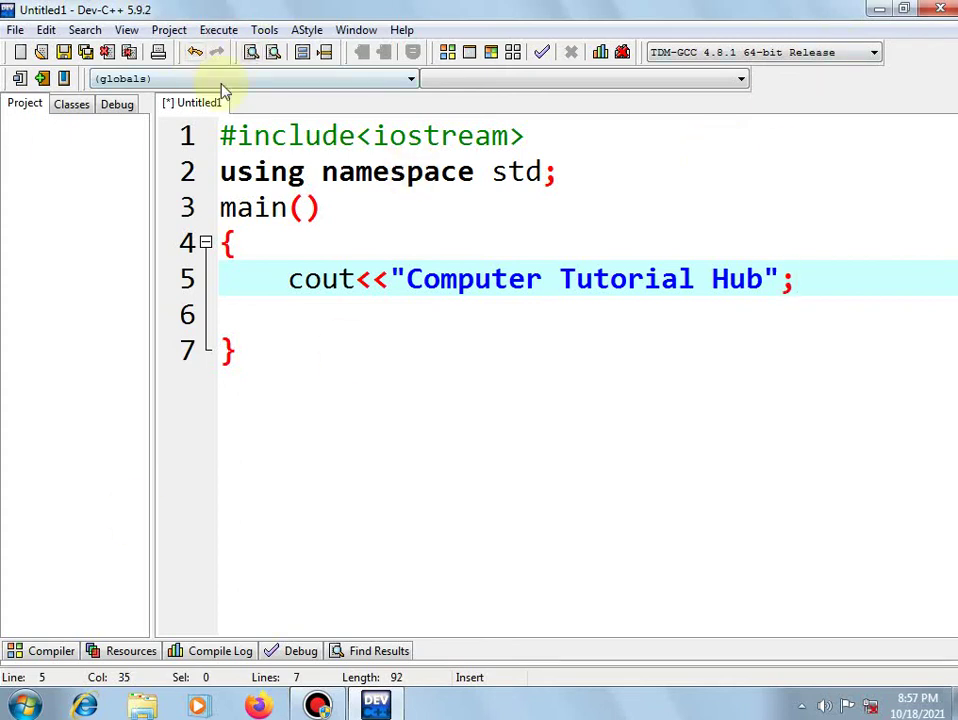
Save the source file to the Desktop as ali.cpp, keeping the C++ source files type.
click(14, 29)
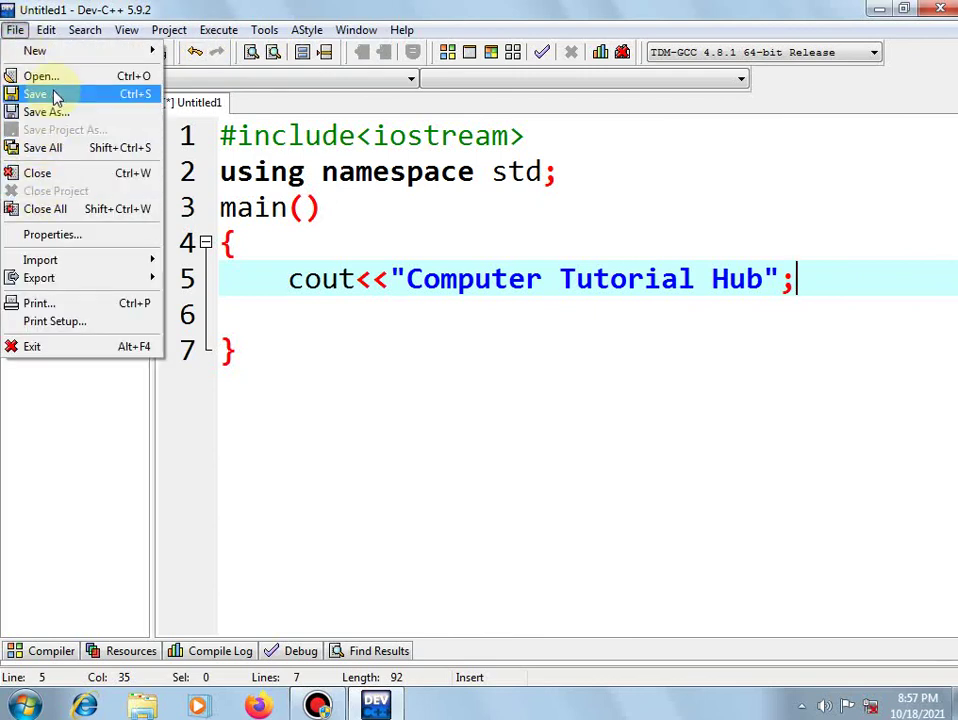
click(55, 97)
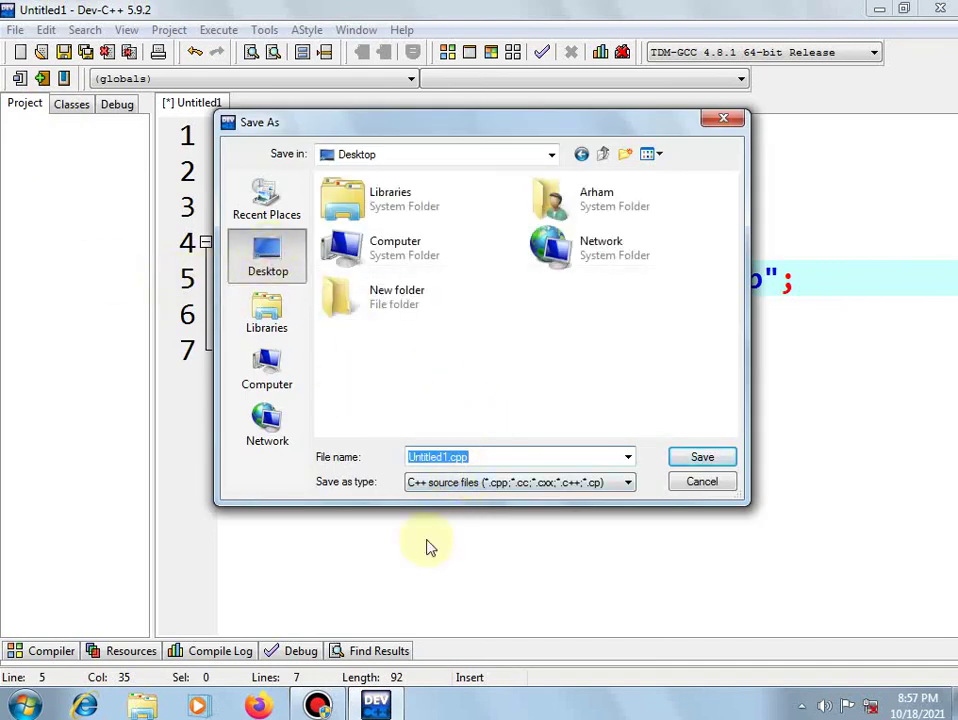
click(483, 456)
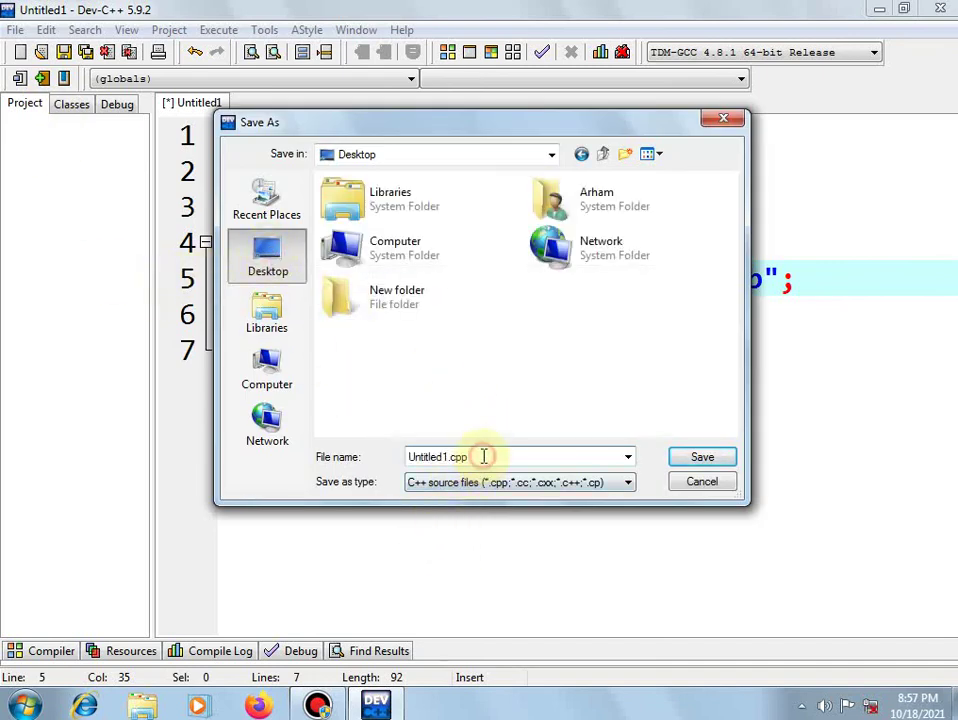
key(BackSpace)
key(BackSpace)
key(BackSpace)
key(BackSpace)
key(BackSpace)
key(BackSpace)
key(BackSpace)
key(BackSpace)
key(BackSpace)
key(BackSpace)
key(BackSpace)
key(BackSpace)
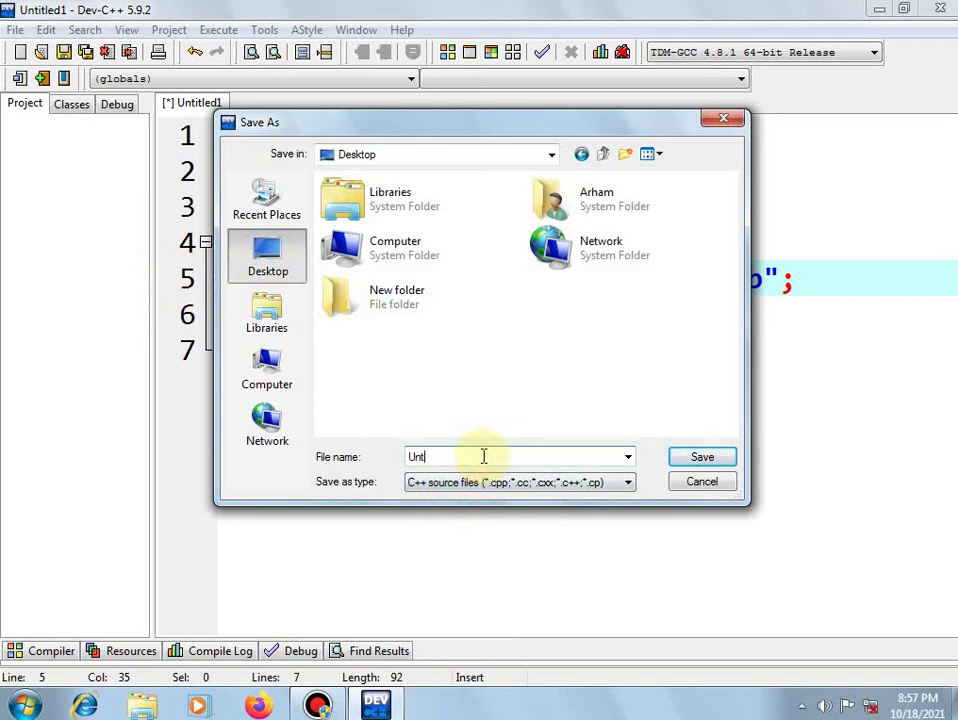
text(a)
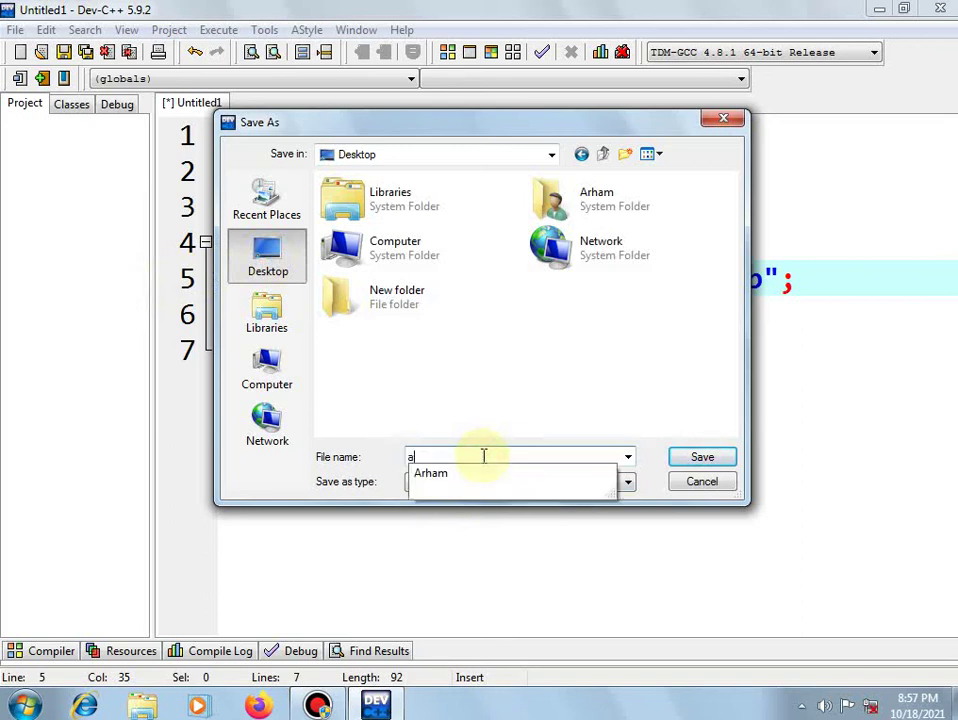
text(li.cpp)
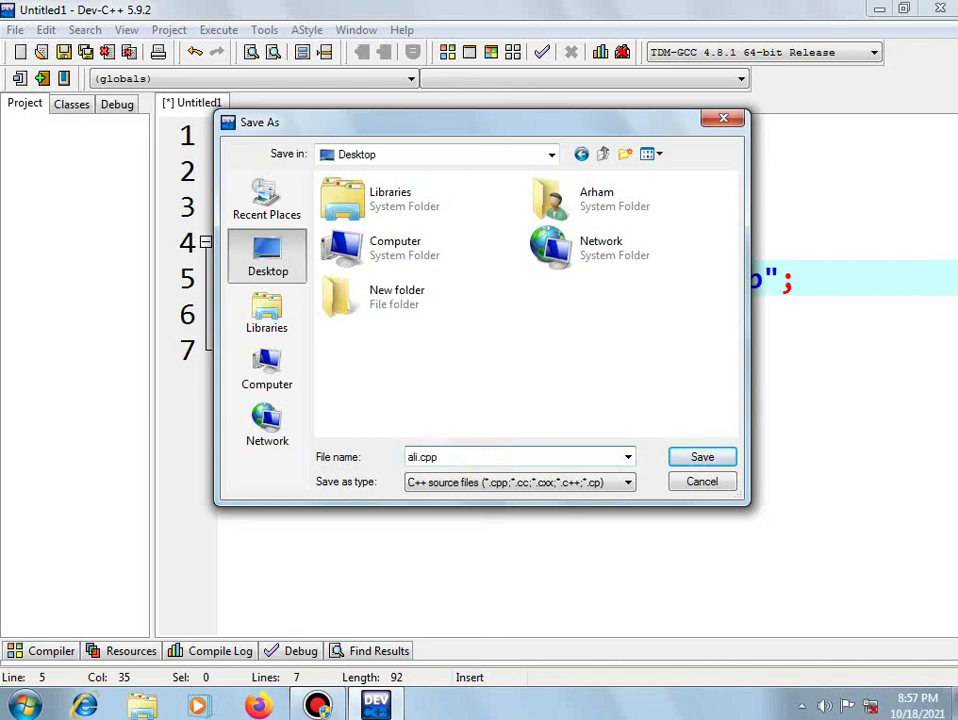
click(702, 458)
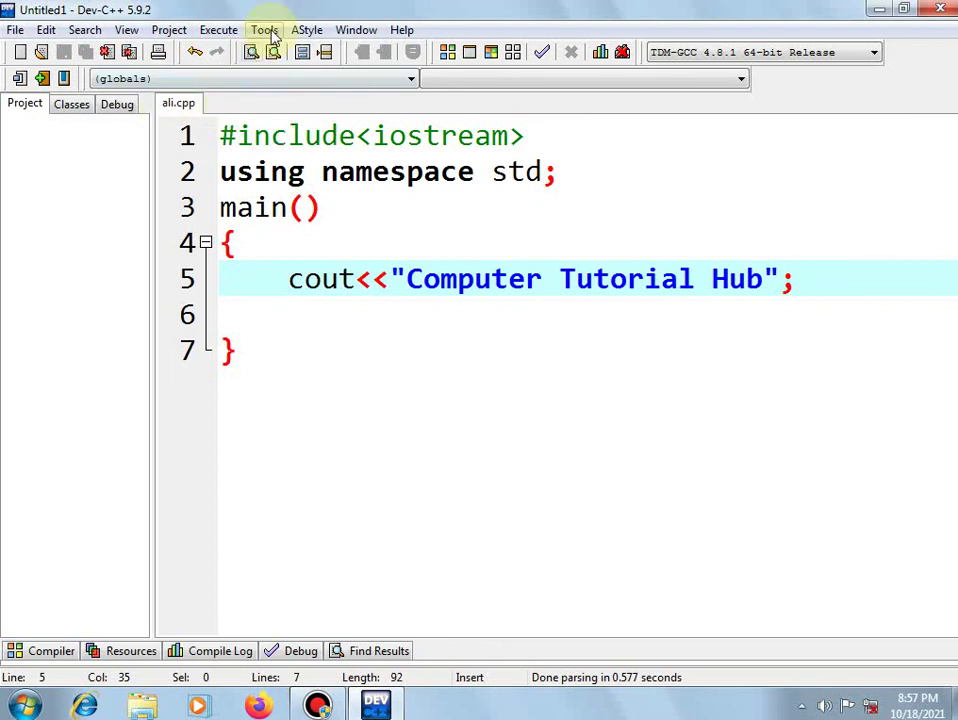
Compile the saved C++ program and run it separately, closing its console output window at the end.
click(213, 32)
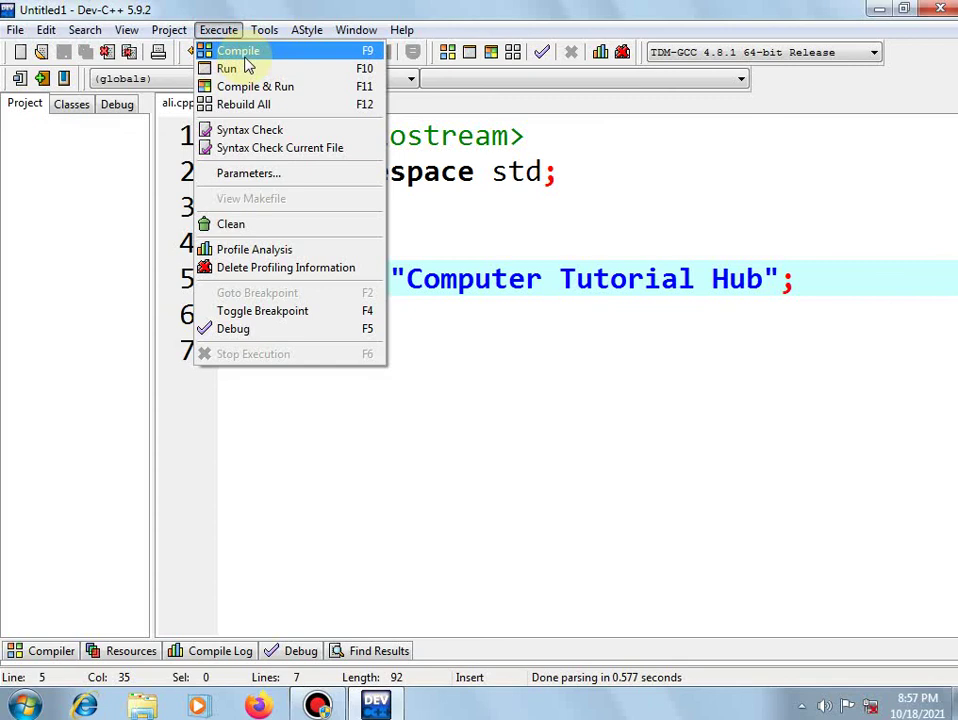
click(245, 56)
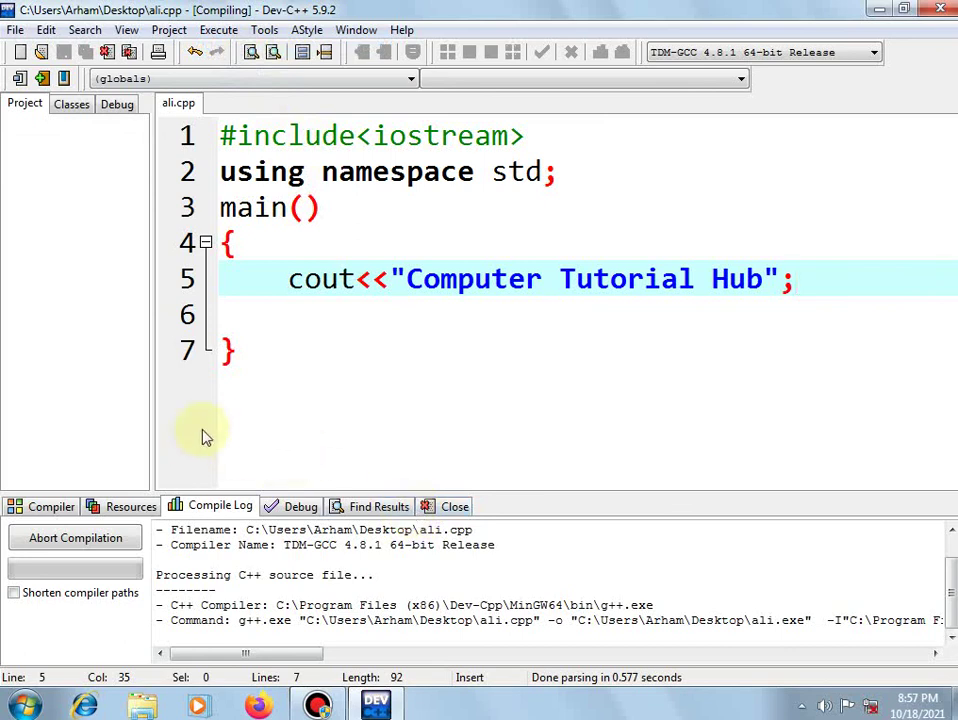
click(218, 32)
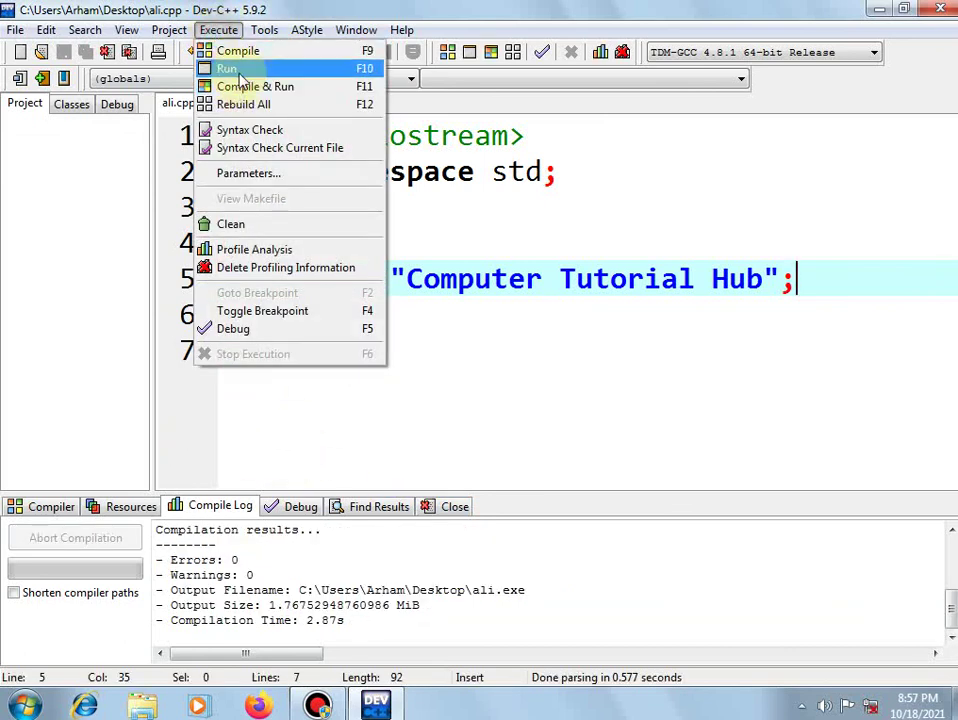
click(238, 72)
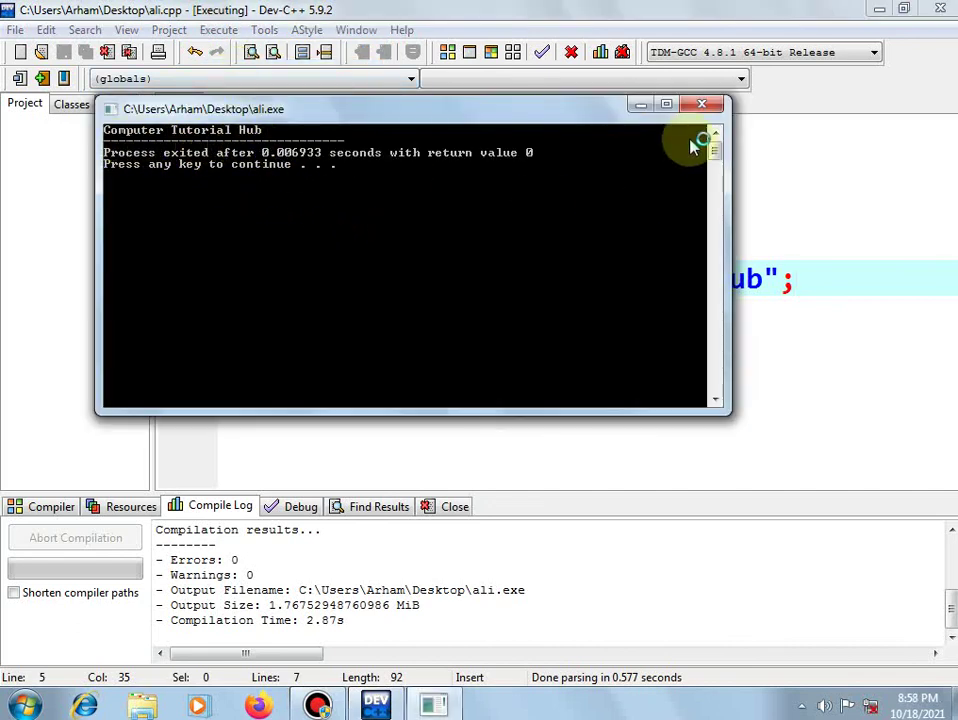
click(702, 105)
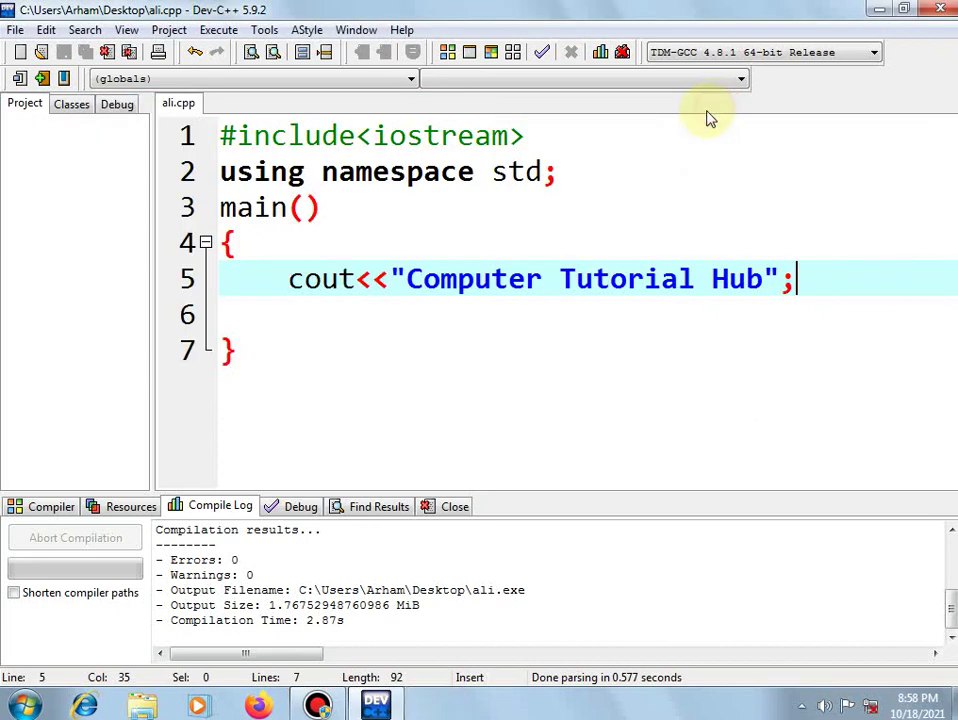